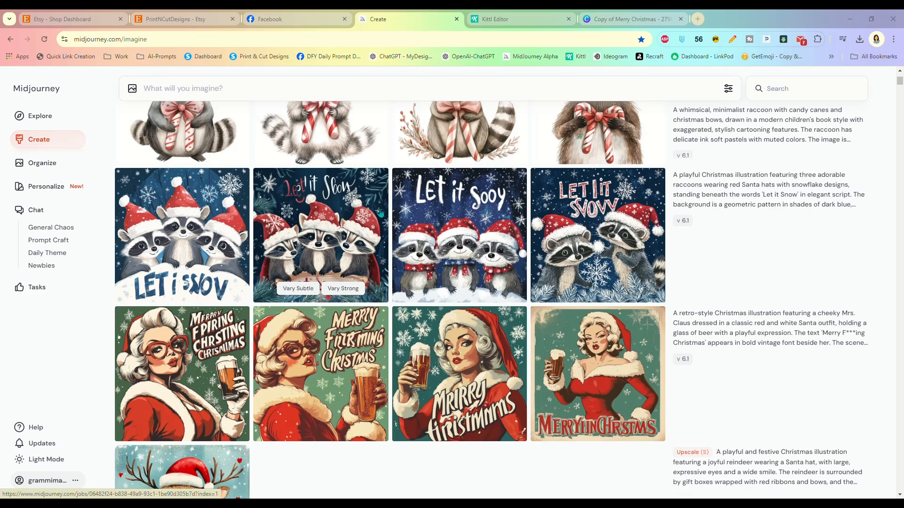
# Step: Browse the Midjourney Christmas images and Kittl skull design, then go to the Canva Copy of Merry Christmas design
pyautogui.click(527, 19)
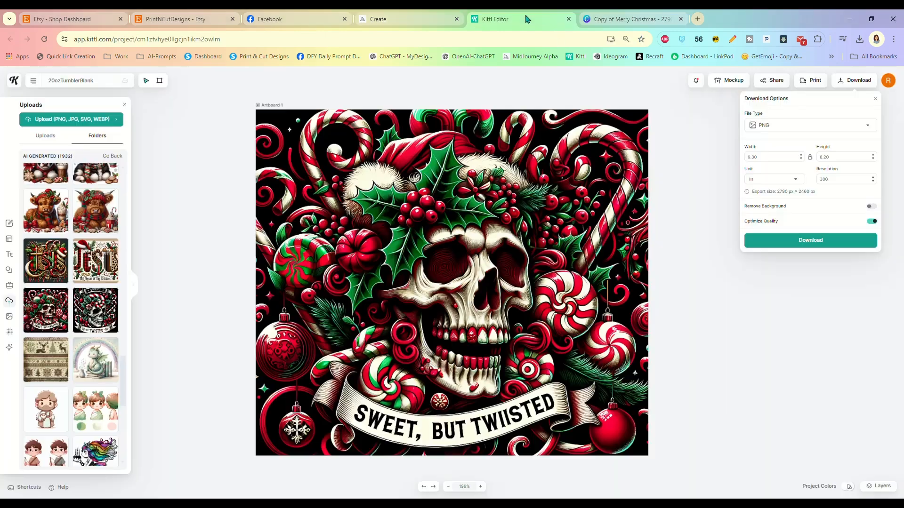
pyautogui.click(393, 19)
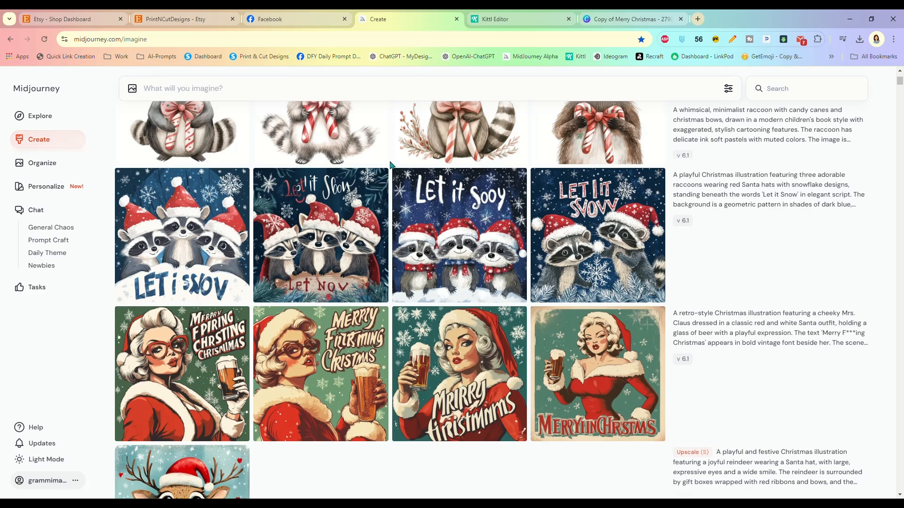
pyautogui.scroll(-1, 712, 214)
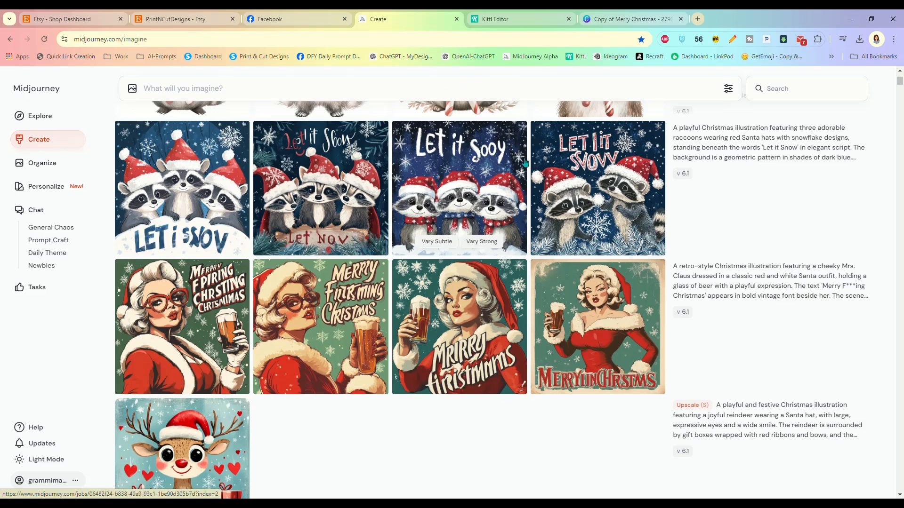
pyautogui.click(513, 19)
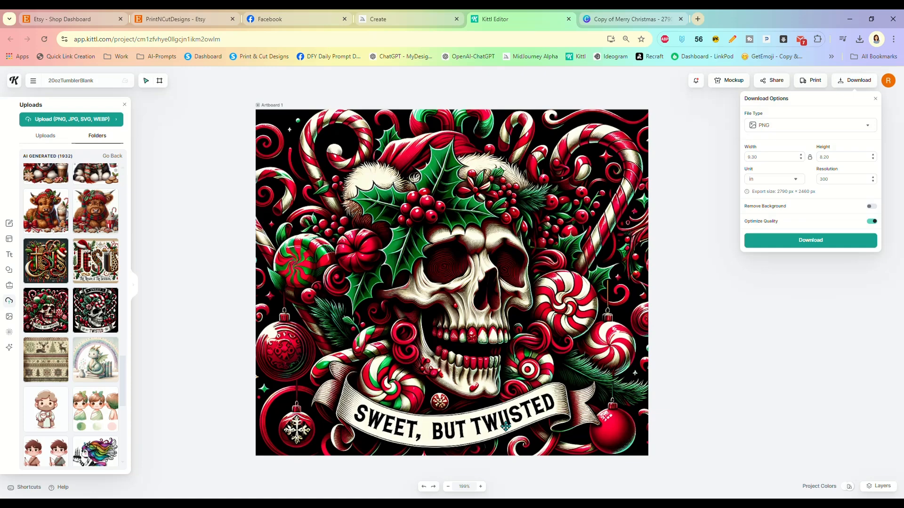
pyautogui.click(621, 18)
# Step: Move the reindeer mug image to the top-left, enlarge it to fill page 1, and centre it
pyautogui.scroll(9, 508, 251)
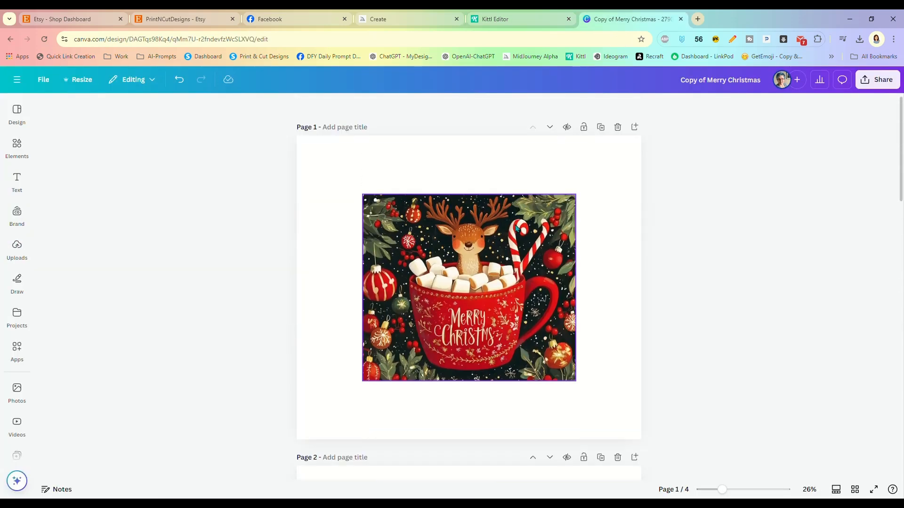
pyautogui.moveTo(455, 308); pyautogui.dragTo(389, 250)
pyautogui.moveTo(509, 325); pyautogui.dragTo(648, 440)
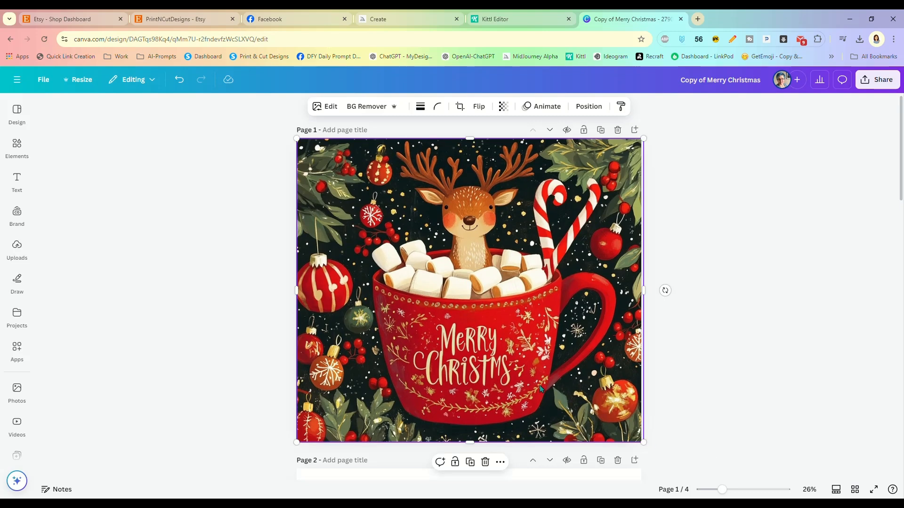
pyautogui.moveTo(539, 389); pyautogui.dragTo(539, 385)
pyautogui.click(677, 218)
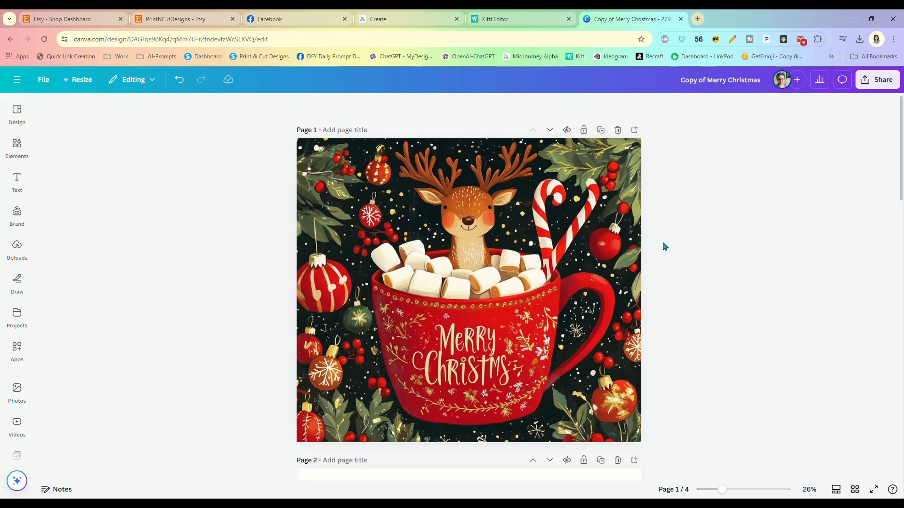
# Step: Scroll through the design and select the reindeer mug image again
pyautogui.scroll(-1, 669, 255)
pyautogui.scroll(1, 670, 254)
pyautogui.scroll(-1, 669, 269)
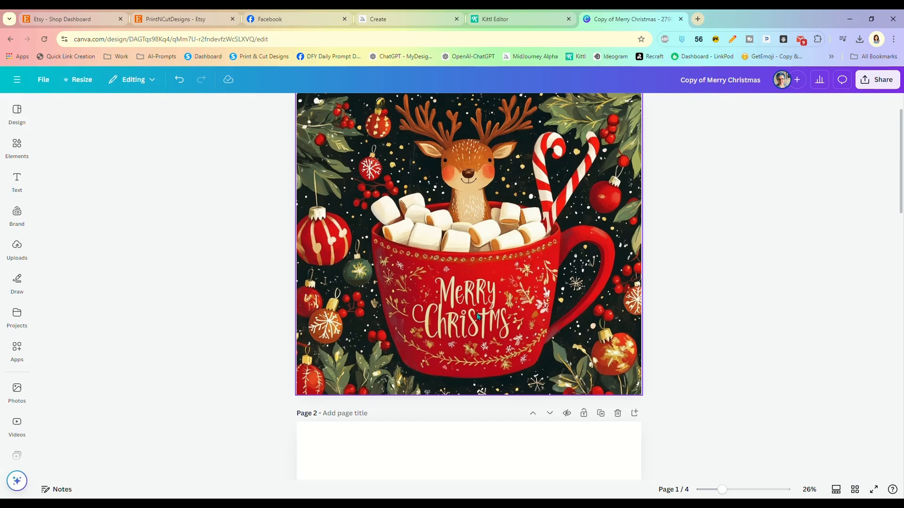
pyautogui.scroll(1, 655, 252)
pyautogui.click(432, 214)
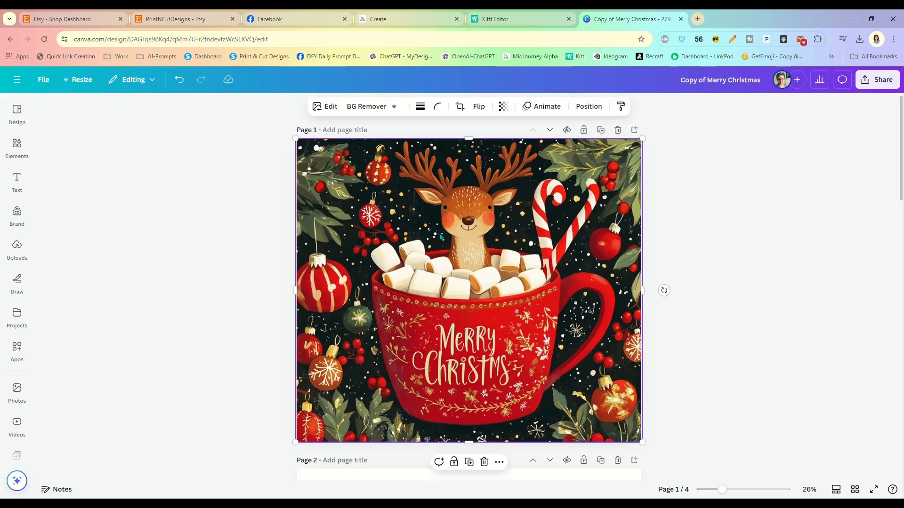
# Step: Use Magic Studio's Grab Text on the mug's Merry Christmas lettering to make it editable Angelina text
pyautogui.click(330, 108)
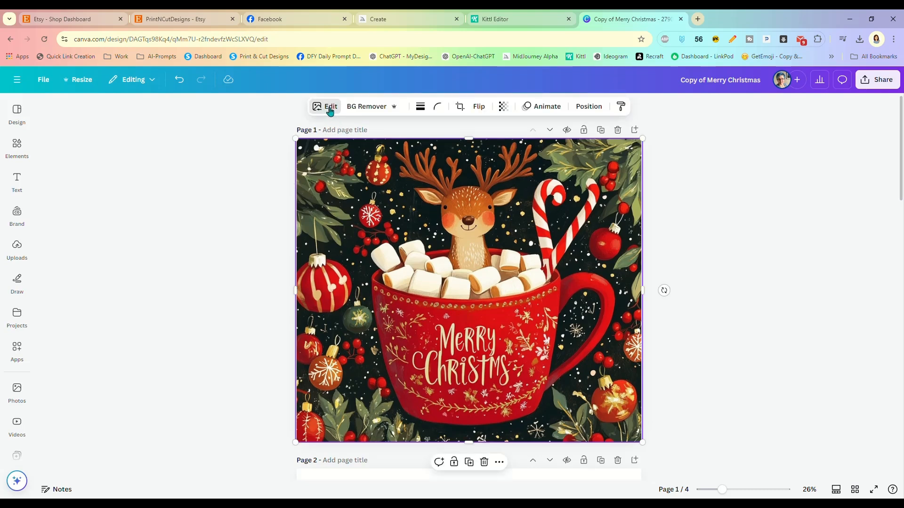
pyautogui.click(330, 110)
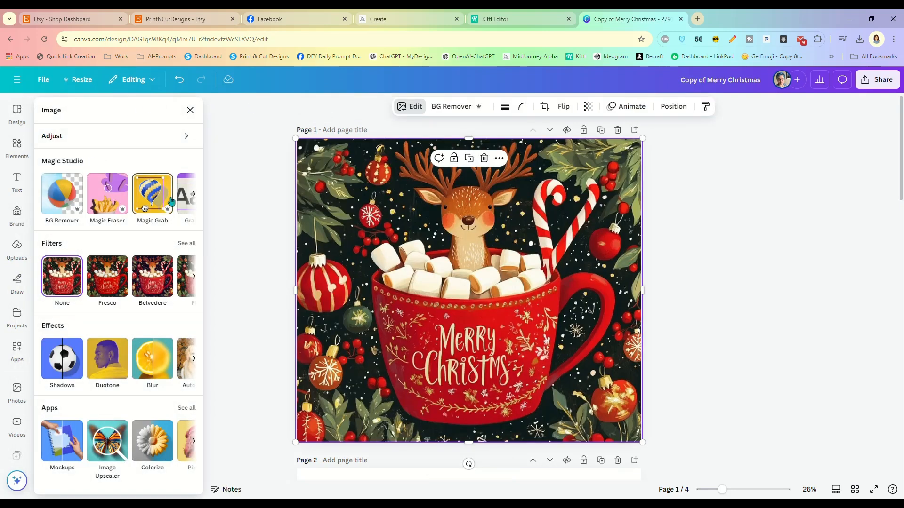
pyautogui.click(193, 197)
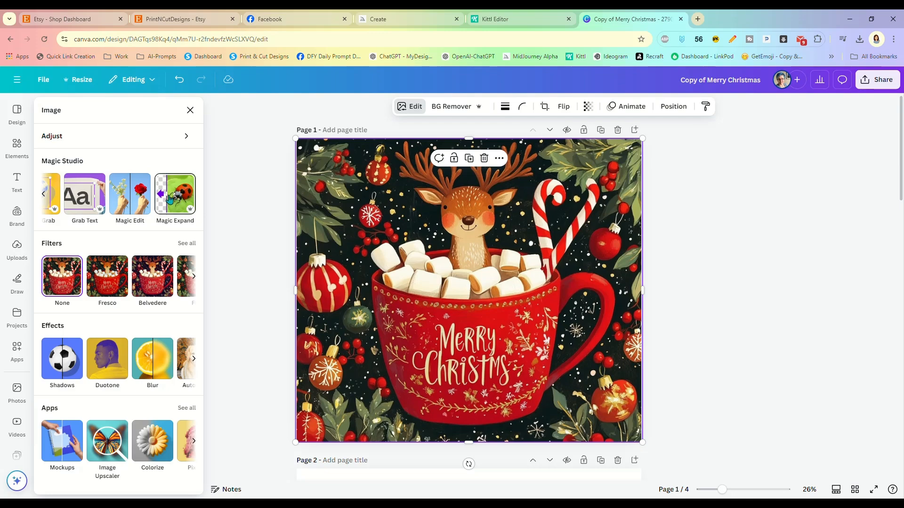
pyautogui.click(85, 199)
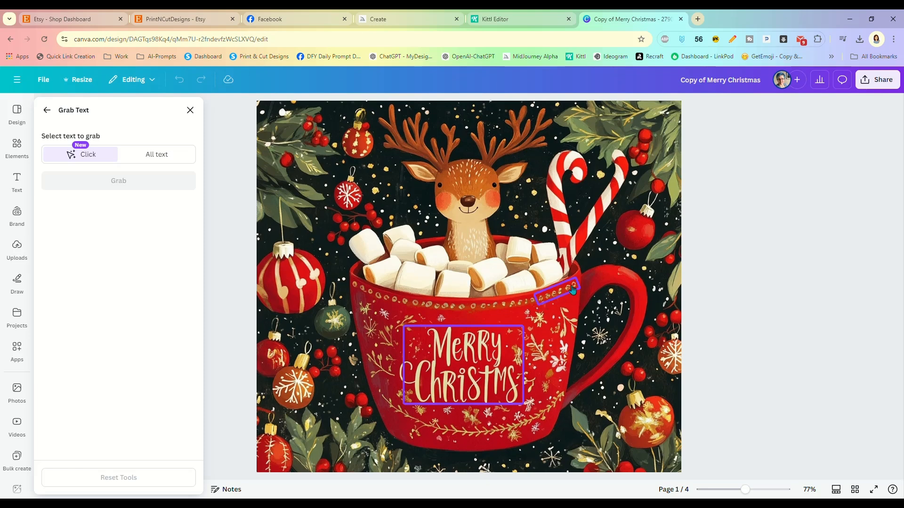
pyautogui.click(456, 381)
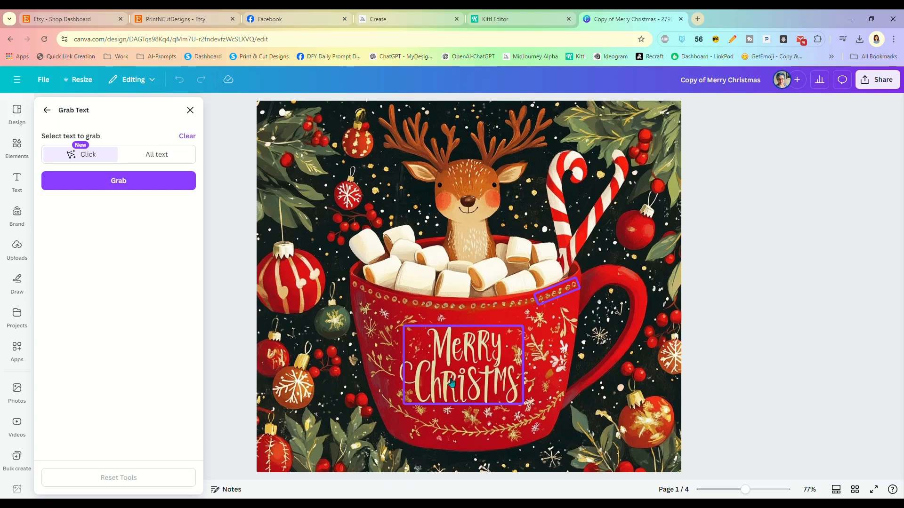
pyautogui.click(451, 382)
pyautogui.click(437, 376)
pyautogui.click(123, 181)
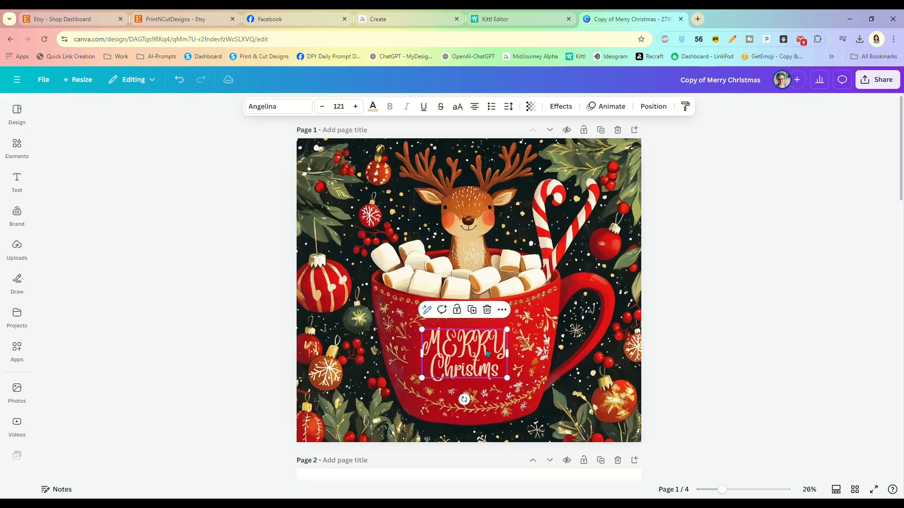
# Step: Replace the misspelled extracted lettering with 'Merry' and 'Christmas' on two lines
pyautogui.moveTo(477, 358); pyautogui.dragTo(479, 350)
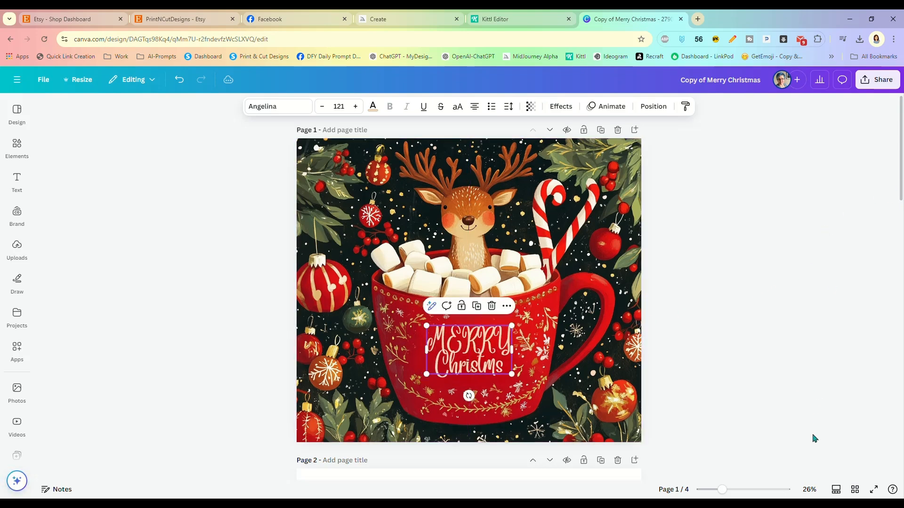
pyautogui.moveTo(723, 490); pyautogui.dragTo(732, 490)
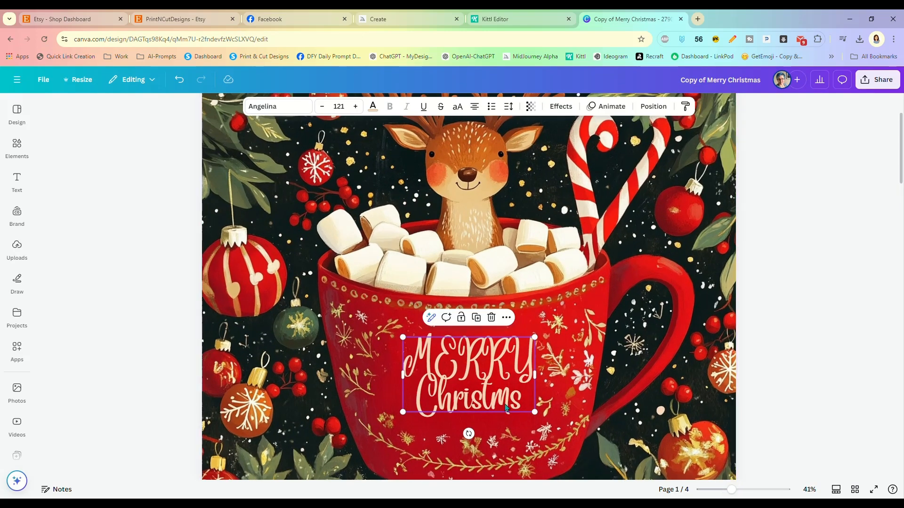
pyautogui.click(482, 386)
pyautogui.moveTo(522, 399); pyautogui.dragTo(410, 358)
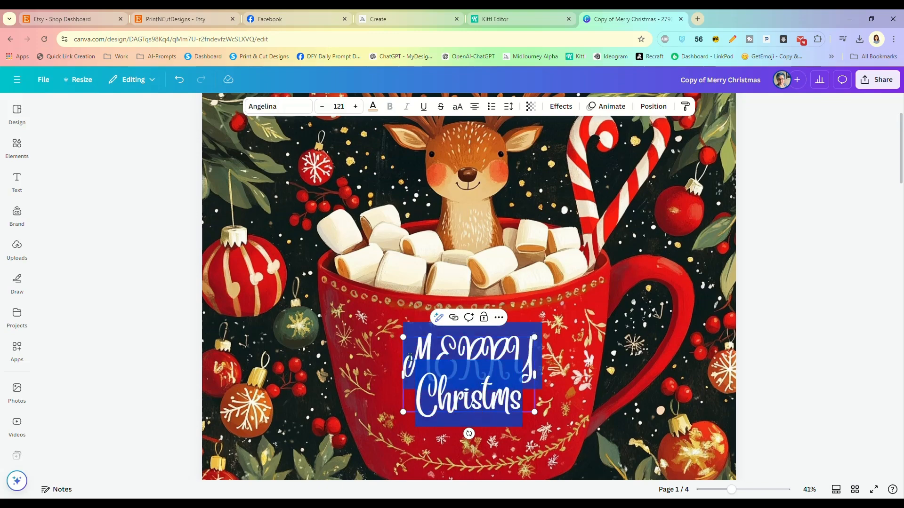
pyautogui.write('Merry')
pyautogui.press('Return')
pyautogui.write('Christmas')
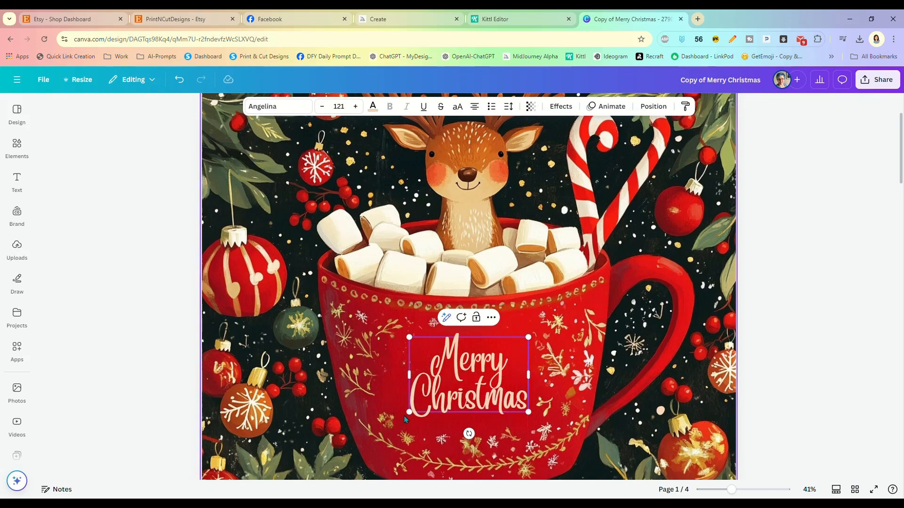
# Step: Enlarge the Merry Christmas text to size 152 and position it on the mug
pyautogui.moveTo(409, 412); pyautogui.dragTo(378, 432)
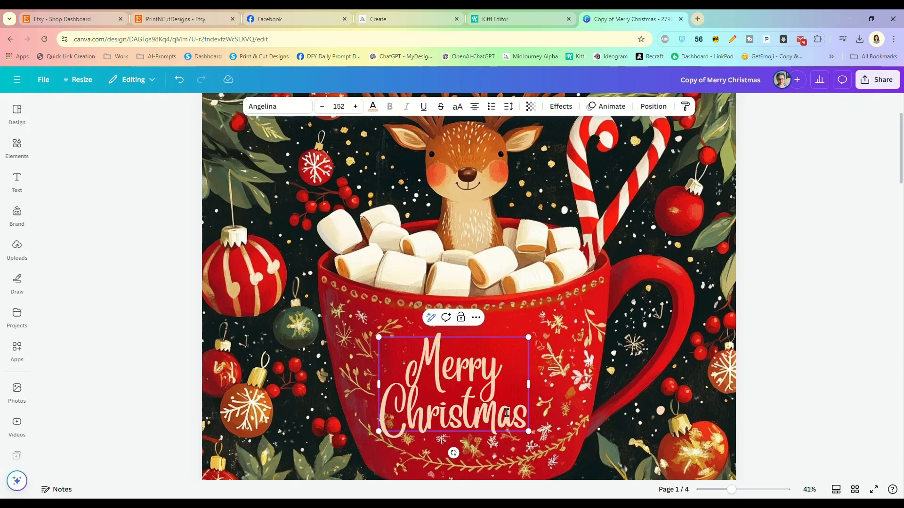
pyautogui.click(878, 373)
pyautogui.moveTo(494, 411); pyautogui.dragTo(503, 395)
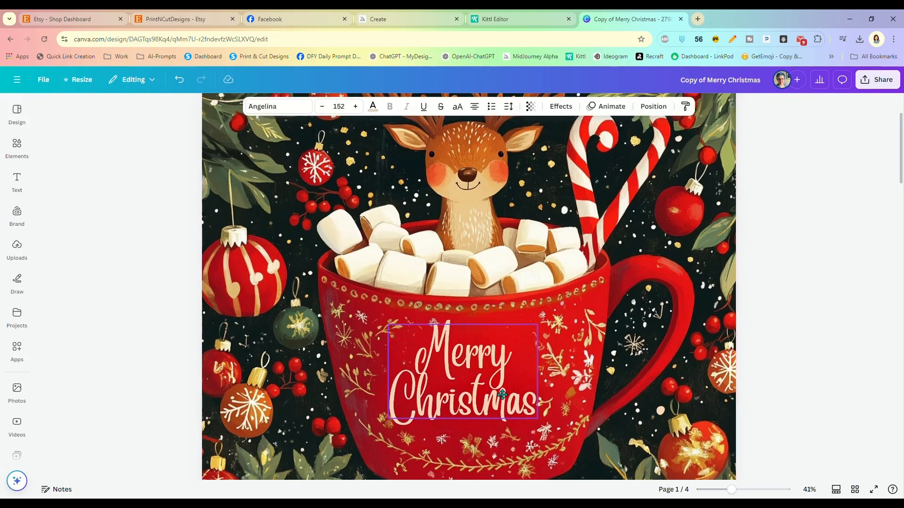
pyautogui.click(786, 339)
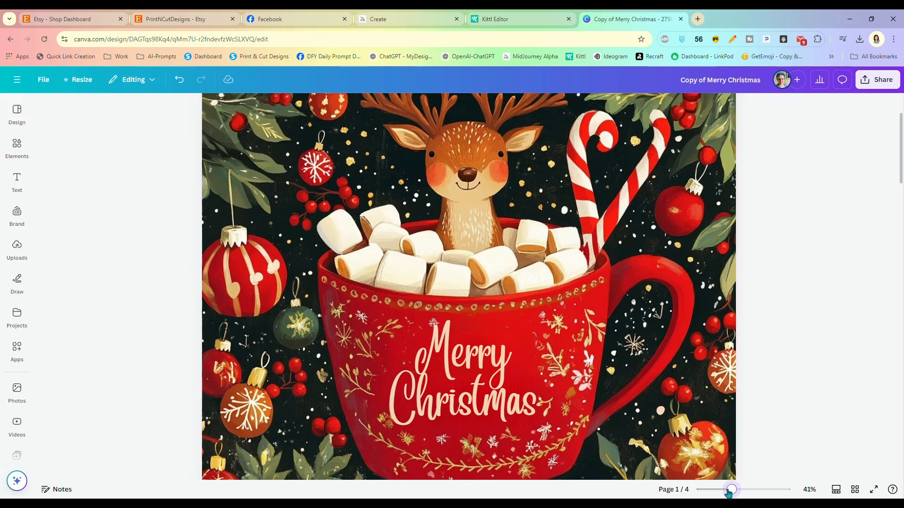
pyautogui.moveTo(729, 489); pyautogui.dragTo(719, 489)
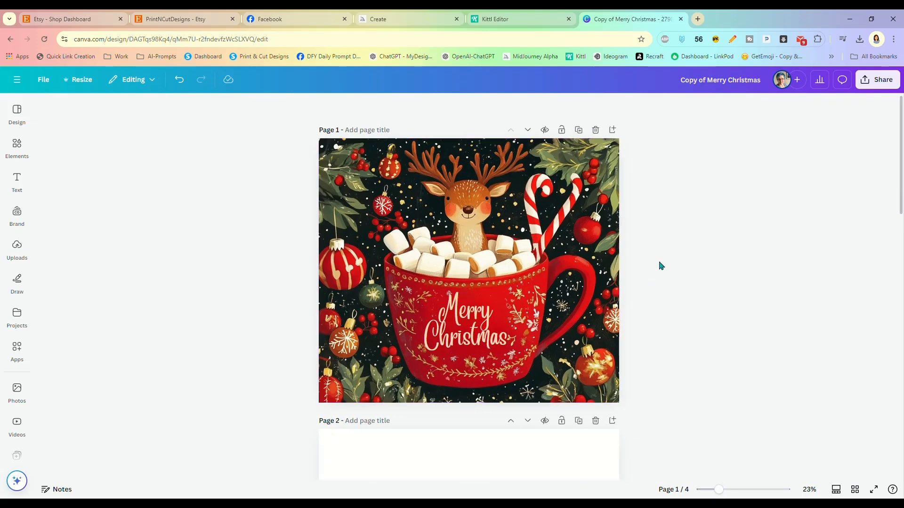
# Step: Enlarge the page 2 pin-up image to span the page width, shifted up to show its lettering
pyautogui.scroll(-5, 660, 264)
pyautogui.moveTo(435, 322); pyautogui.dragTo(363, 267)
pyautogui.moveTo(473, 351); pyautogui.dragTo(656, 456)
pyautogui.moveTo(519, 403); pyautogui.dragTo(518, 373)
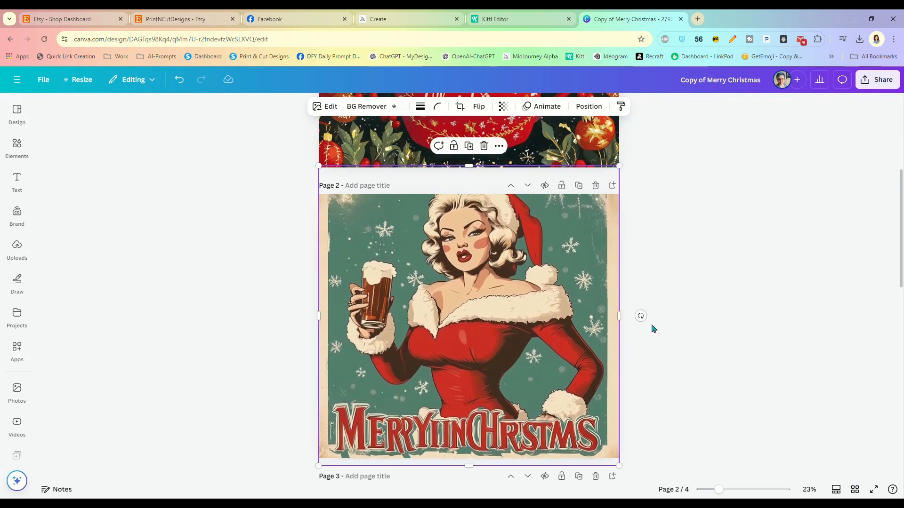
# Step: Grab the pin-up image's lettering as editable Sunday text reading MERYINGHRSTMS
pyautogui.scroll(-2, 652, 327)
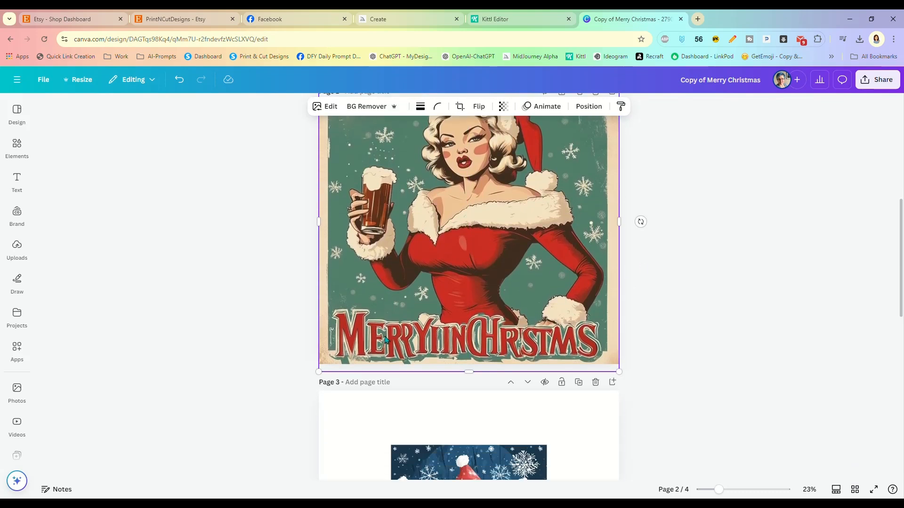
pyautogui.click(330, 106)
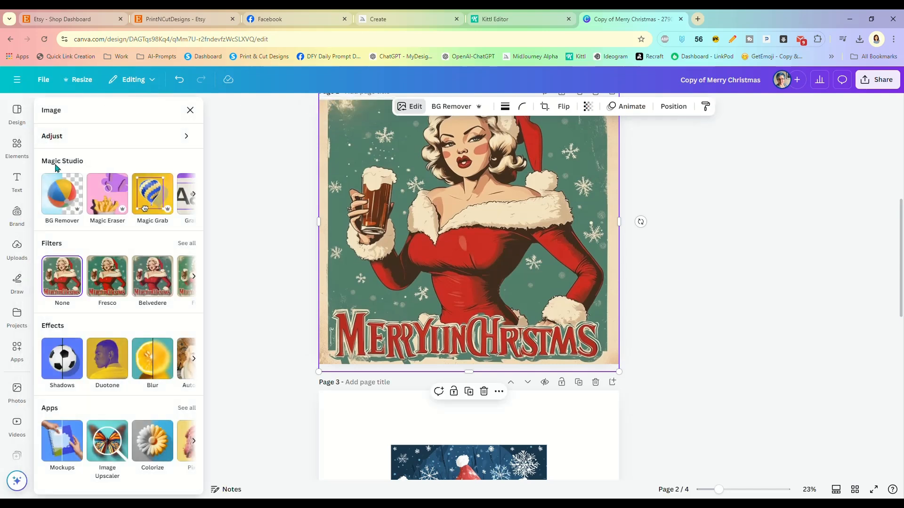
pyautogui.click(193, 197)
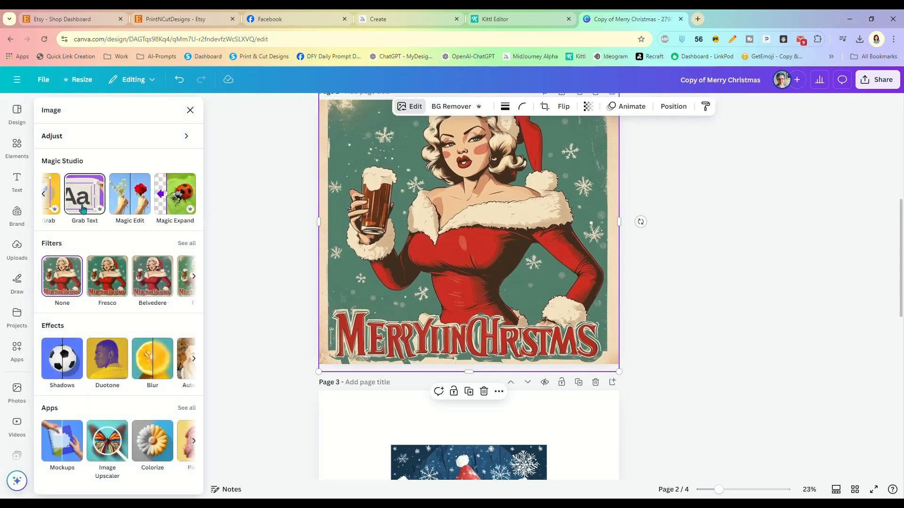
pyautogui.click(83, 207)
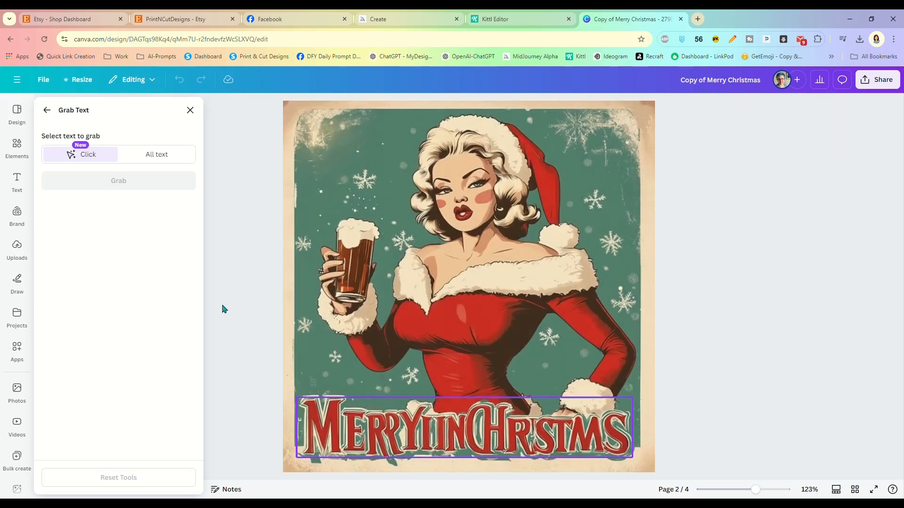
pyautogui.click(411, 420)
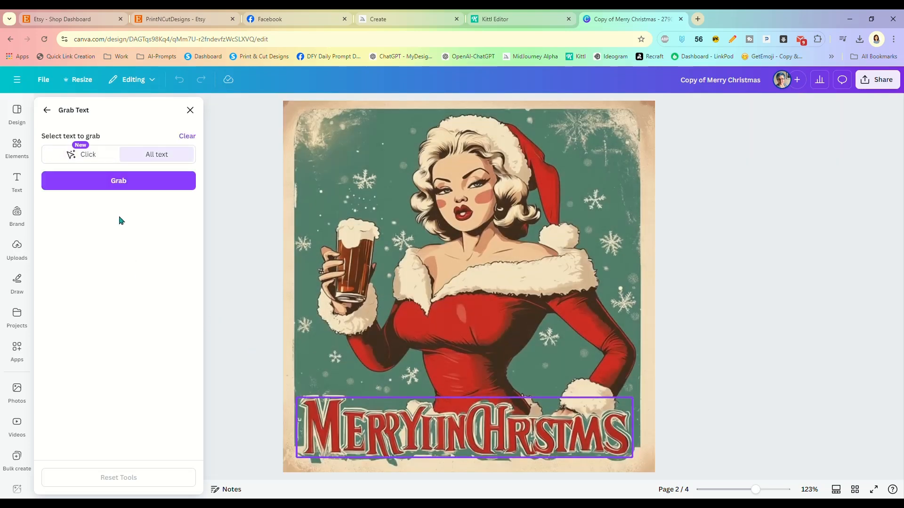
pyautogui.click(118, 182)
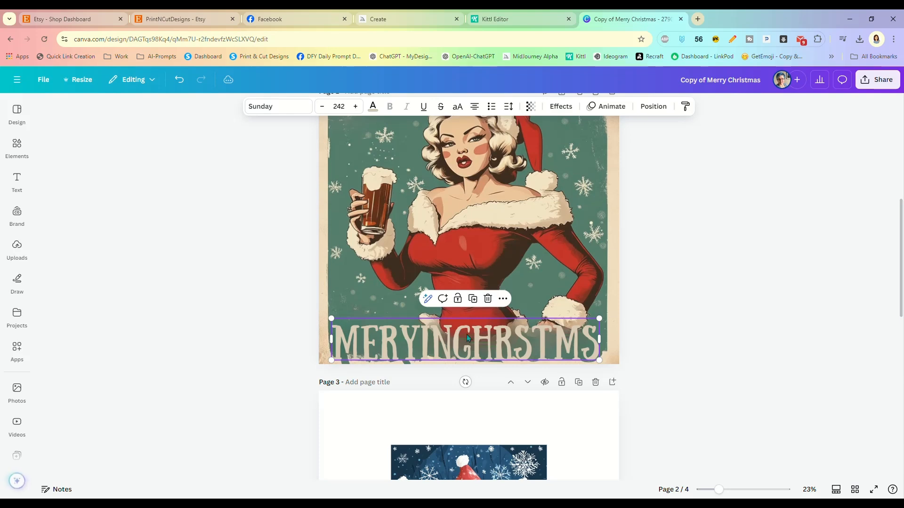
# Step: Retype the extracted text as MERRY CHRISTMAS and reduce it to size 224 on one line
pyautogui.doubleClick(489, 348)
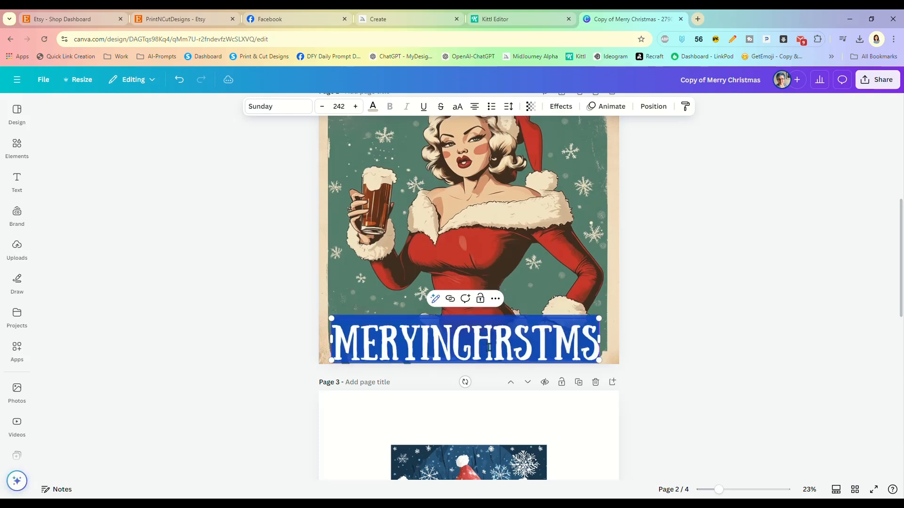
pyautogui.write('MERRY C')
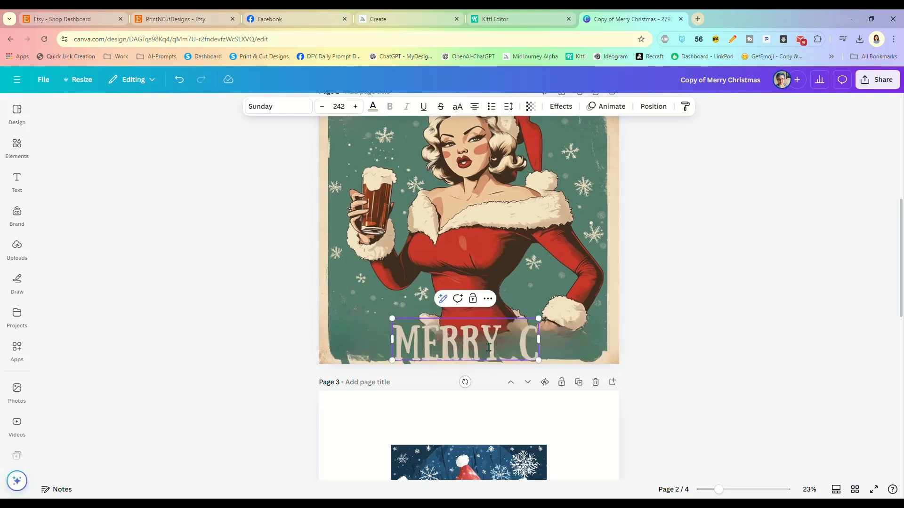
pyautogui.write('HRISTMAS')
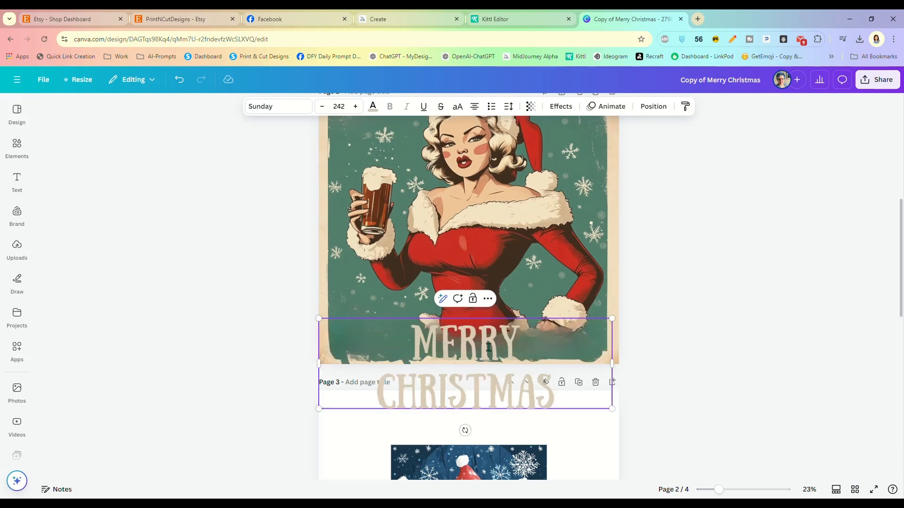
pyautogui.click(323, 107)
pyautogui.click(323, 106)
pyautogui.click(323, 106)
pyautogui.click(322, 106)
pyautogui.click(323, 107)
pyautogui.click(323, 107)
pyautogui.click(323, 107)
pyautogui.click(323, 107)
pyautogui.click(323, 106)
pyautogui.click(323, 107)
pyautogui.click(323, 106)
pyautogui.click(323, 106)
pyautogui.click(323, 107)
# Step: Colour the MERRY CHRISTMAS text red from the photo's colours
pyautogui.click(373, 107)
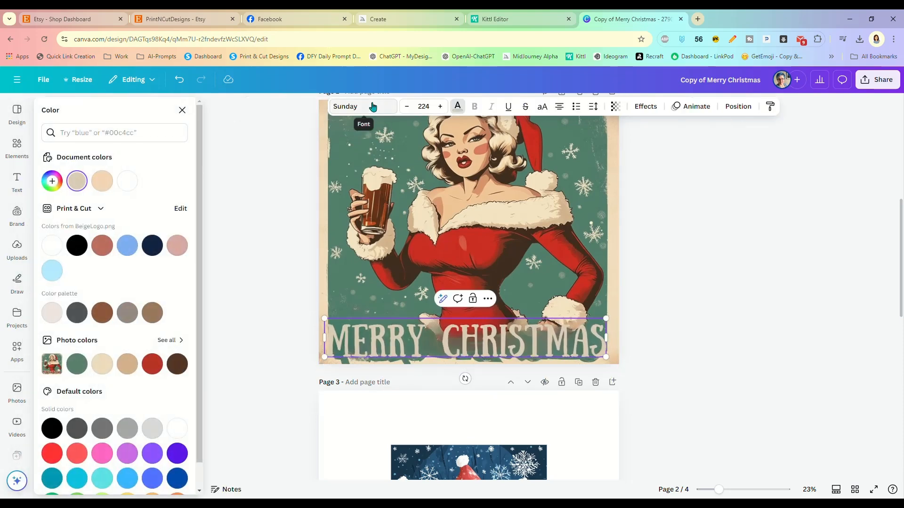
pyautogui.click(152, 365)
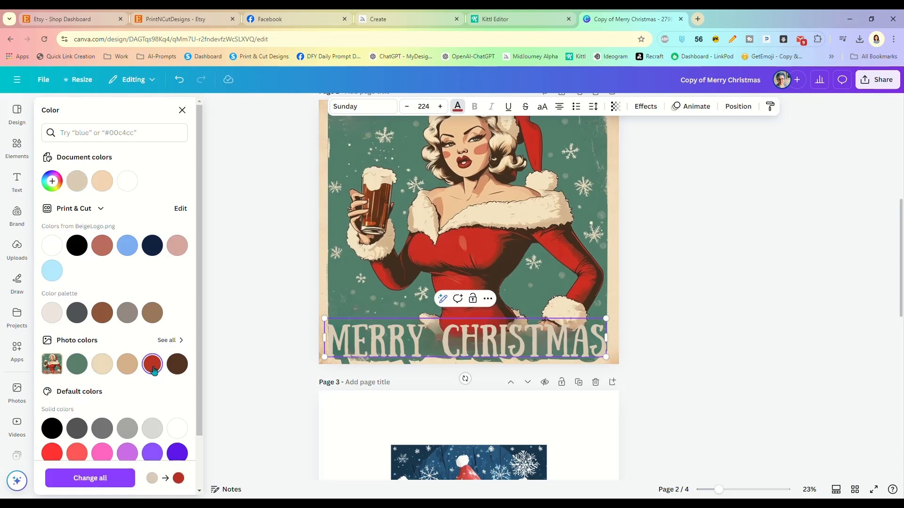
pyautogui.doubleClick(409, 344)
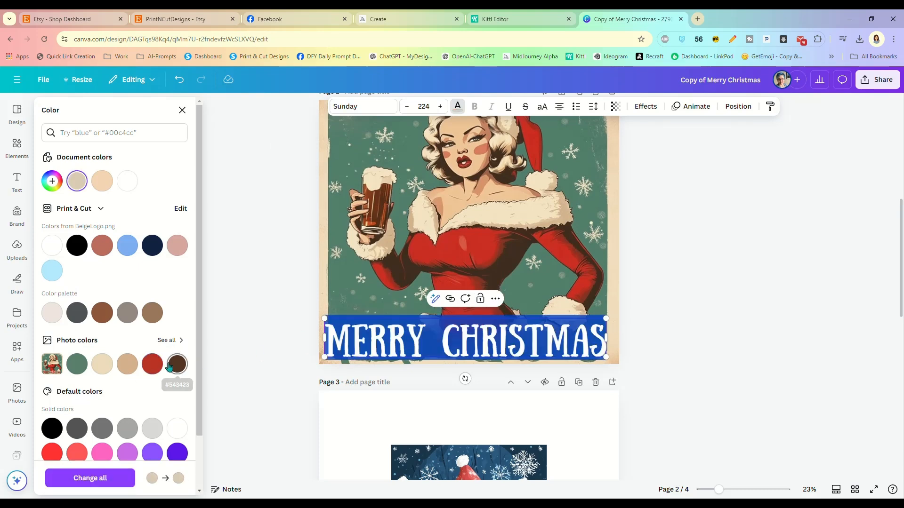
pyautogui.click(431, 325)
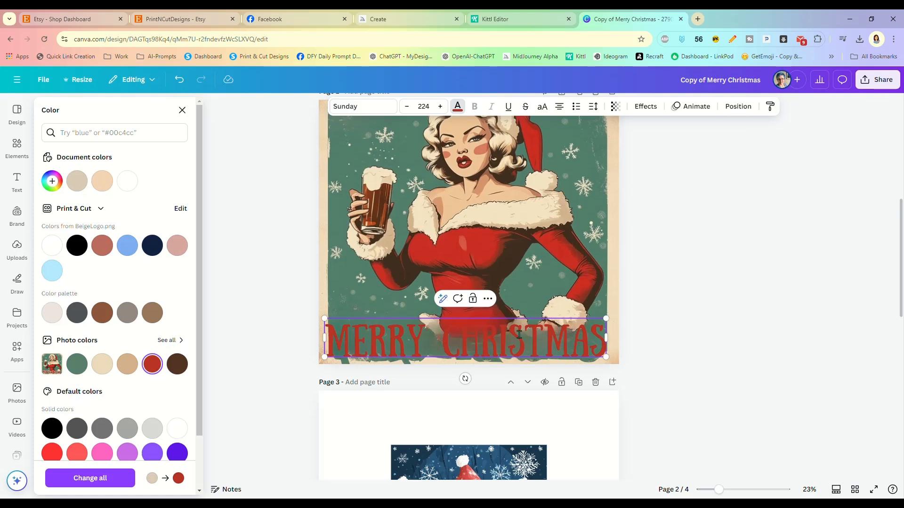
# Step: Add a beige outline effect with thickness 50 to the MERRY CHRISTMAS text
pyautogui.click(643, 107)
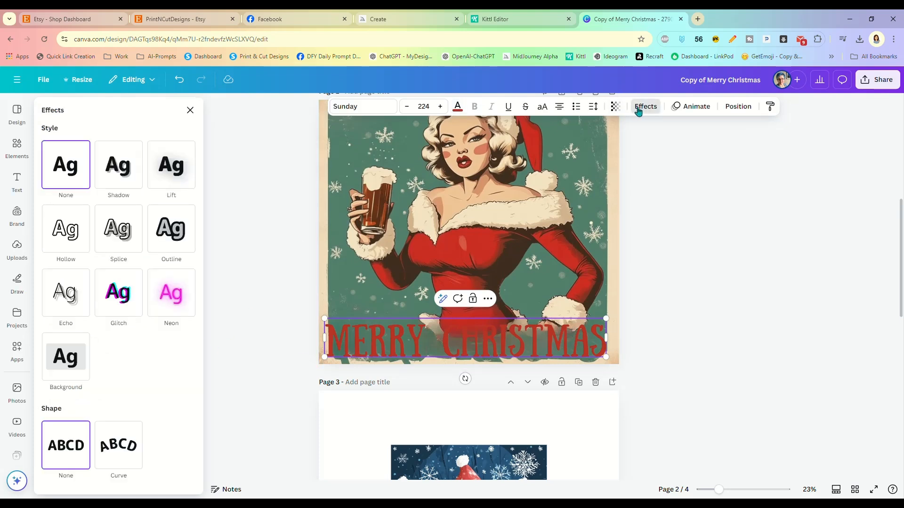
pyautogui.click(168, 241)
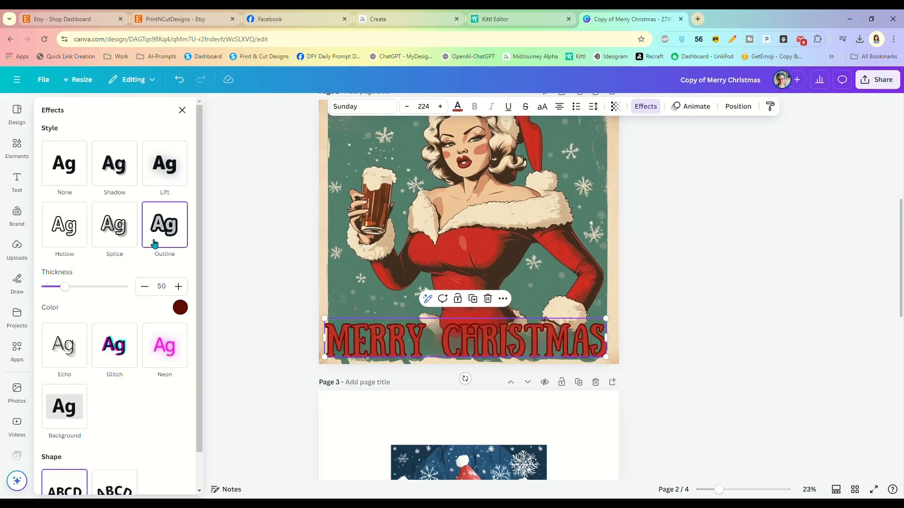
pyautogui.click(180, 309)
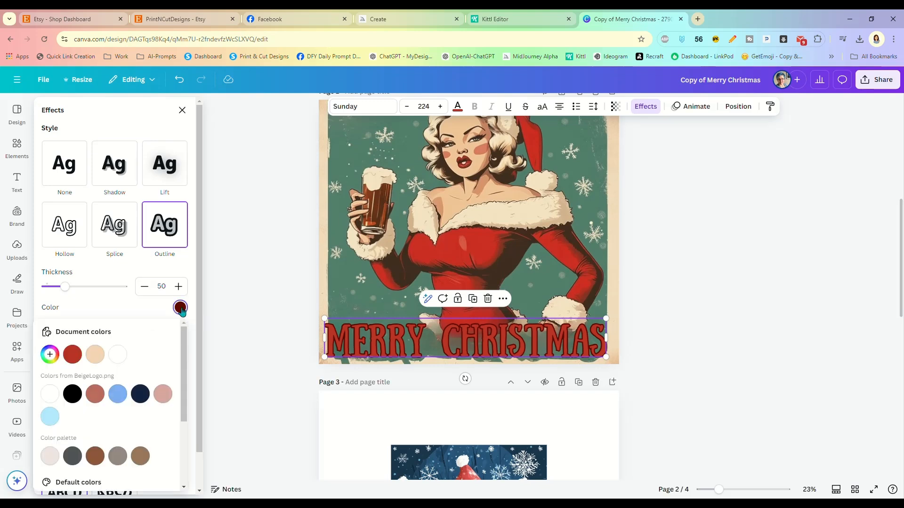
pyautogui.scroll(-3, 126, 402)
pyautogui.scroll(3, 126, 402)
pyautogui.click(49, 354)
pyautogui.click(55, 413)
pyautogui.moveTo(55, 414); pyautogui.dragTo(42, 427)
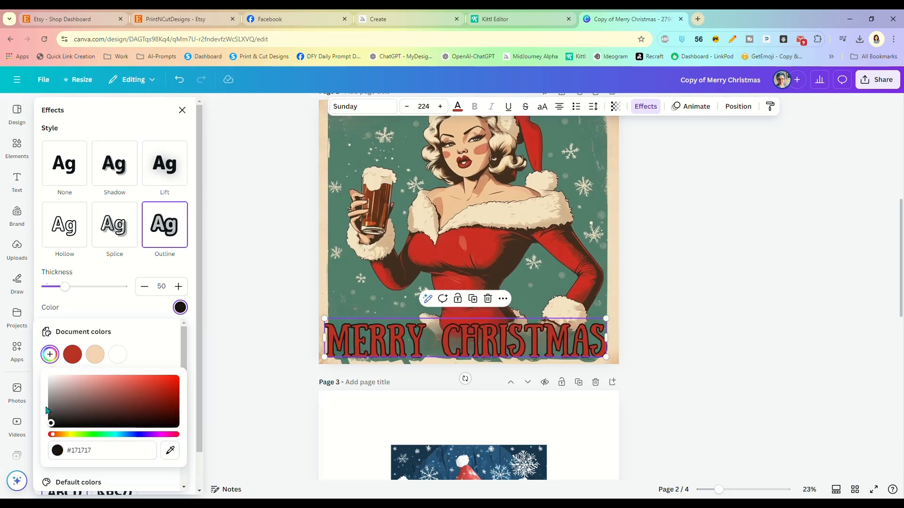
pyautogui.click(93, 358)
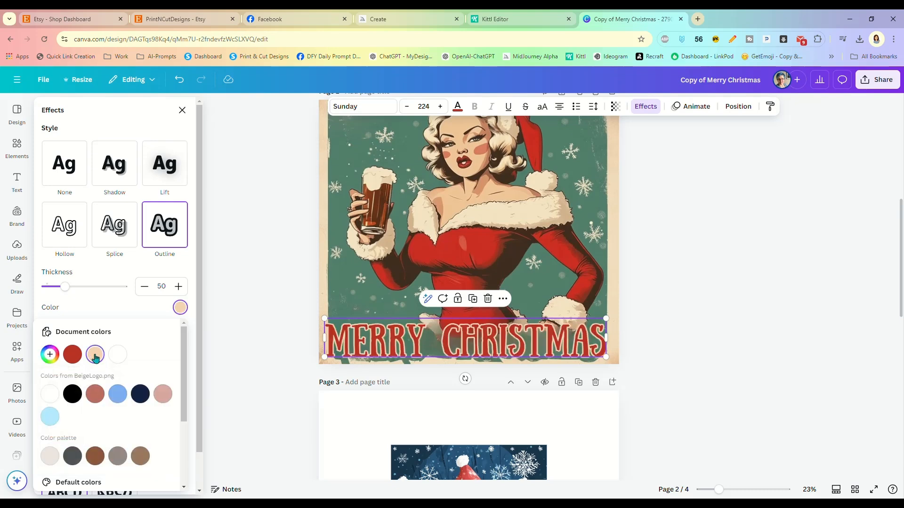
# Step: Shrink the outlined text to size 218 and centre it over the original lettering
pyautogui.moveTo(604, 358); pyautogui.dragTo(598, 356)
pyautogui.moveTo(535, 345); pyautogui.dragTo(538, 344)
pyautogui.click(654, 322)
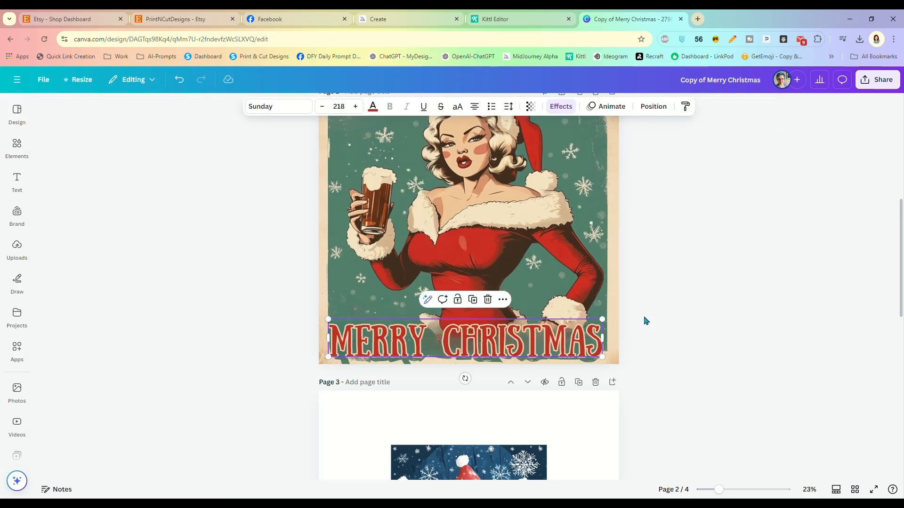
# Step: Enlarge the page 3 raccoon 'Let it snow' image to fill the page and open its Edit panel
pyautogui.click(645, 321)
pyautogui.scroll(-4, 647, 311)
pyautogui.moveTo(463, 339); pyautogui.dragTo(390, 285)
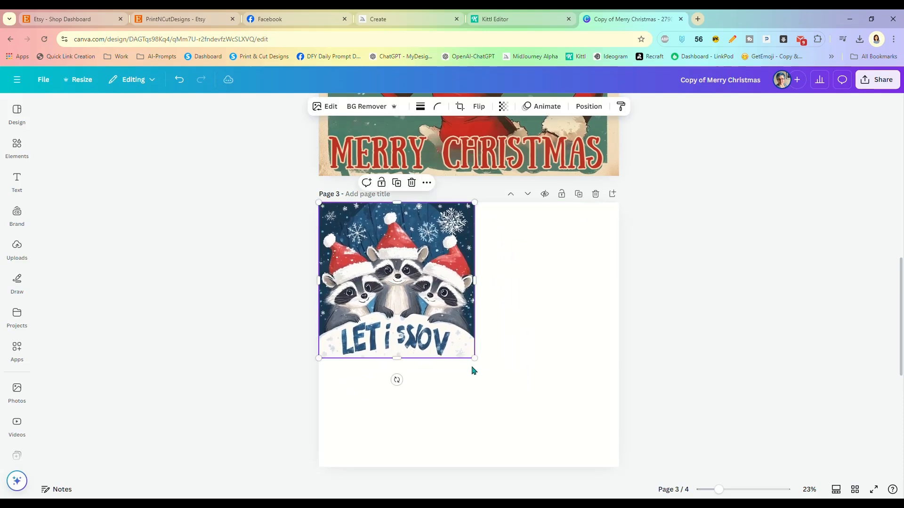
pyautogui.moveTo(474, 358); pyautogui.dragTo(655, 473)
pyautogui.moveTo(578, 435); pyautogui.dragTo(575, 405)
pyautogui.click(672, 390)
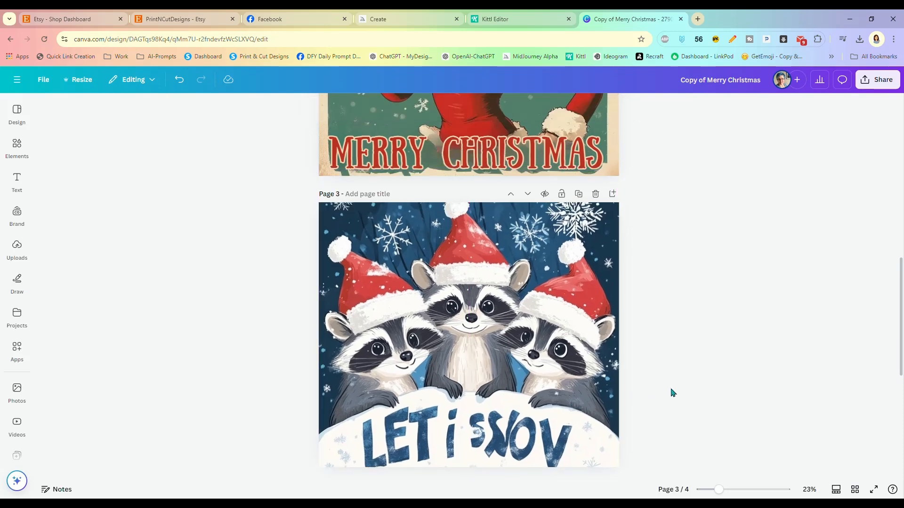
pyautogui.click(504, 438)
pyautogui.click(330, 107)
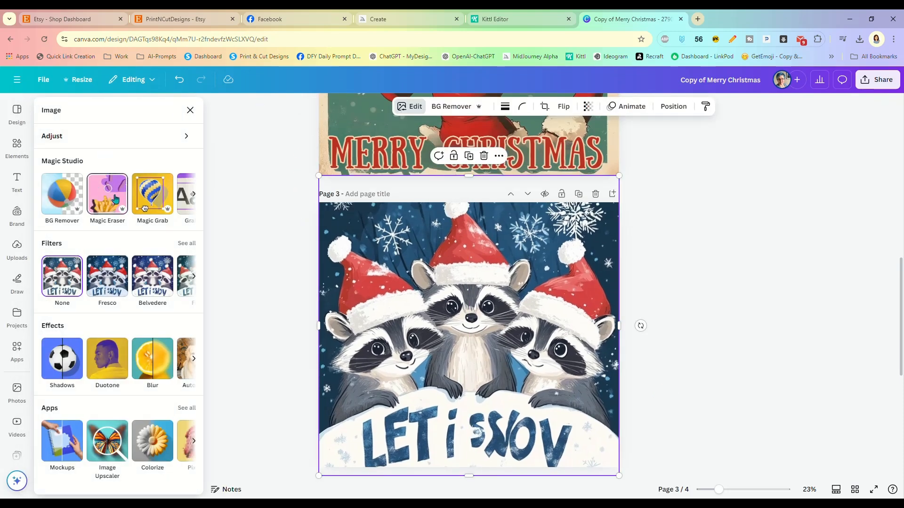
# Step: Grab the raccoon image's lettering as editable Bangers text reading LETISMOV
pyautogui.click(195, 196)
pyautogui.click(78, 213)
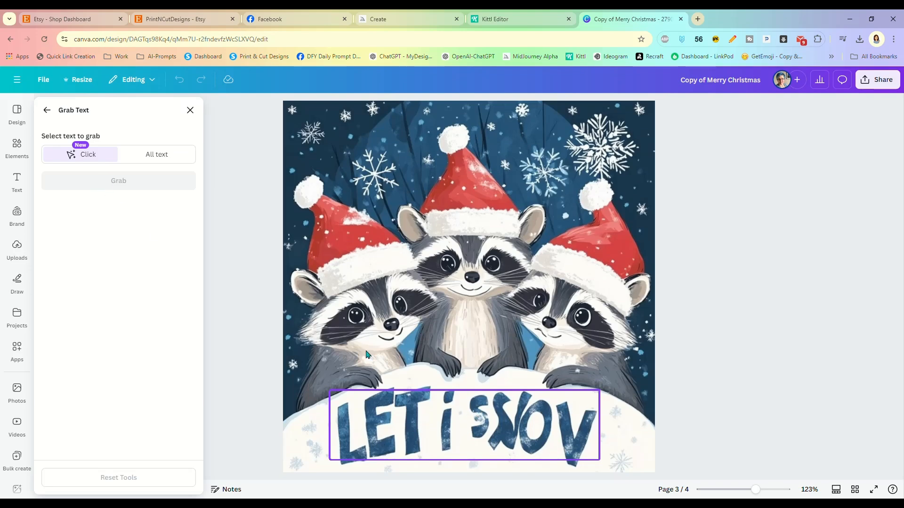
pyautogui.click(406, 413)
pyautogui.click(132, 187)
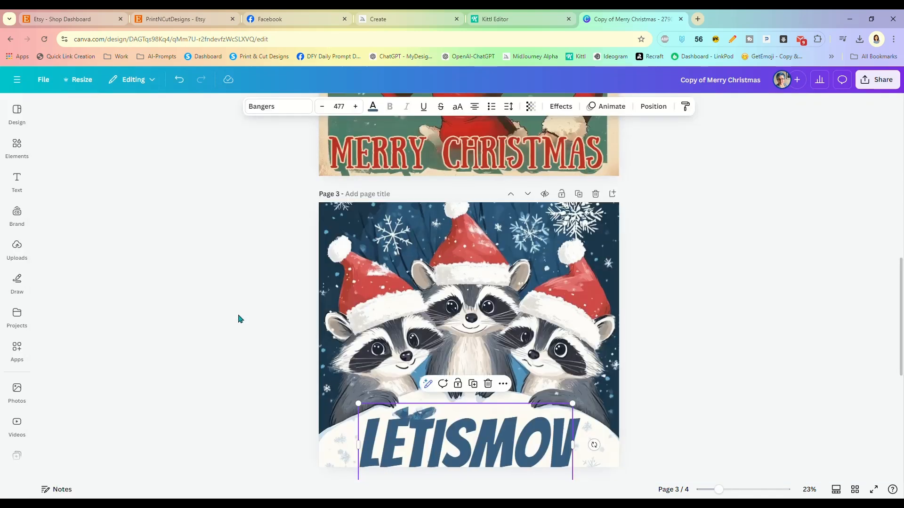
# Step: Replace LETISMOV with LET IT SNOW, shrink it to size 427, and move it above the snowbank
pyautogui.scroll(-2, 594, 292)
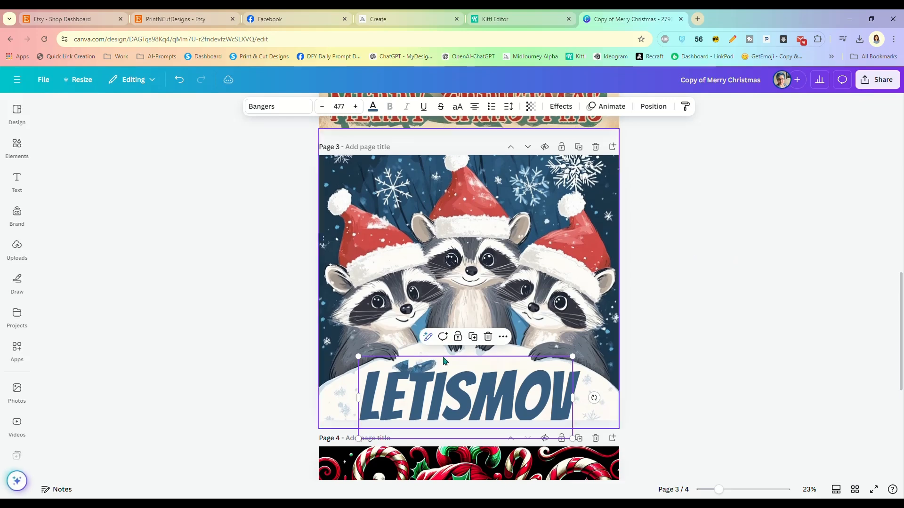
pyautogui.moveTo(451, 386); pyautogui.dragTo(451, 375)
pyautogui.doubleClick(476, 389)
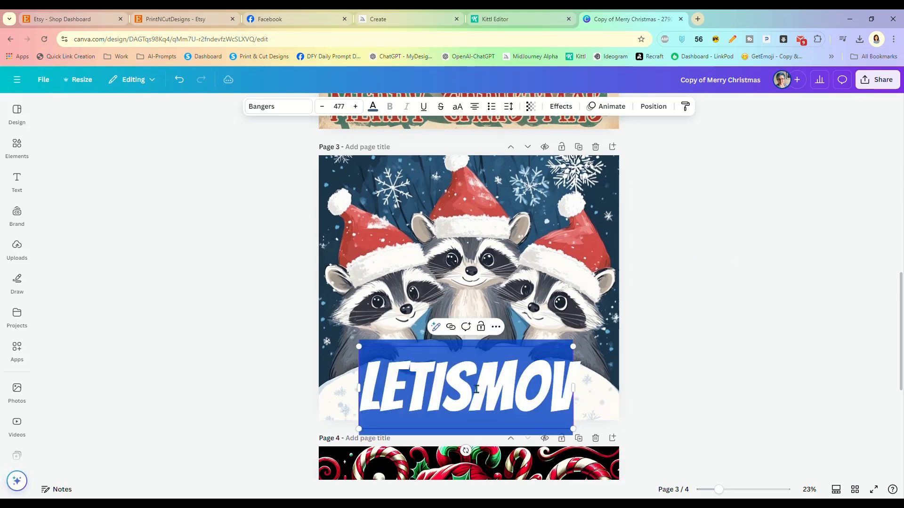
pyautogui.write('LET IT SNOW')
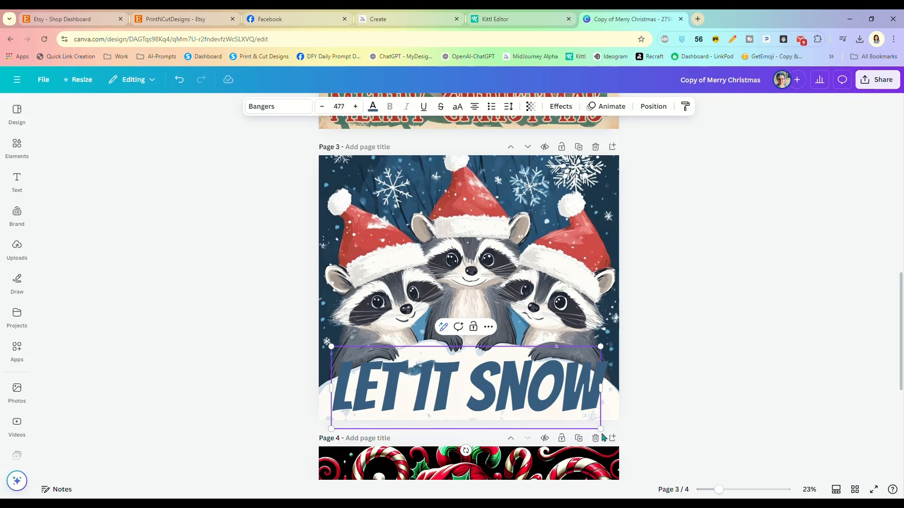
pyautogui.moveTo(600, 429); pyautogui.dragTo(566, 328)
pyautogui.click(653, 396)
pyautogui.click(420, 373)
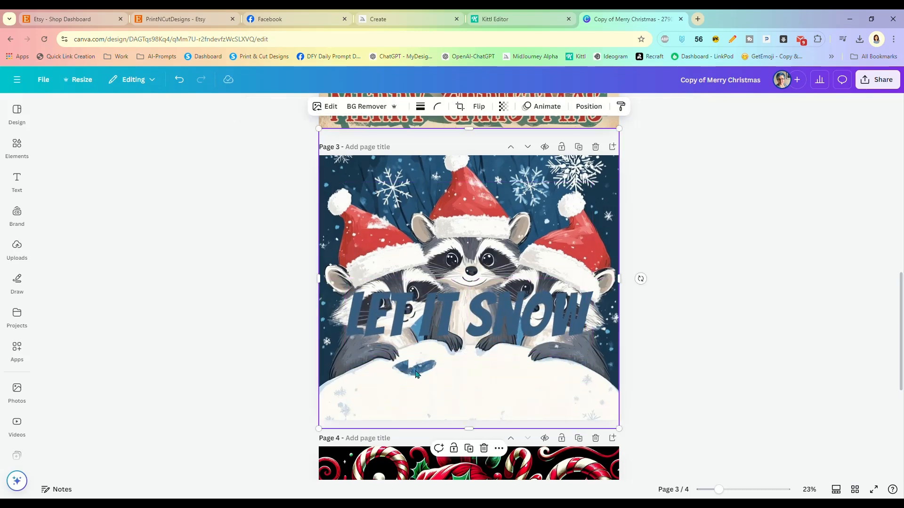
# Step: Magic Erase the blue patch in the snow on page 3
pyautogui.click(327, 106)
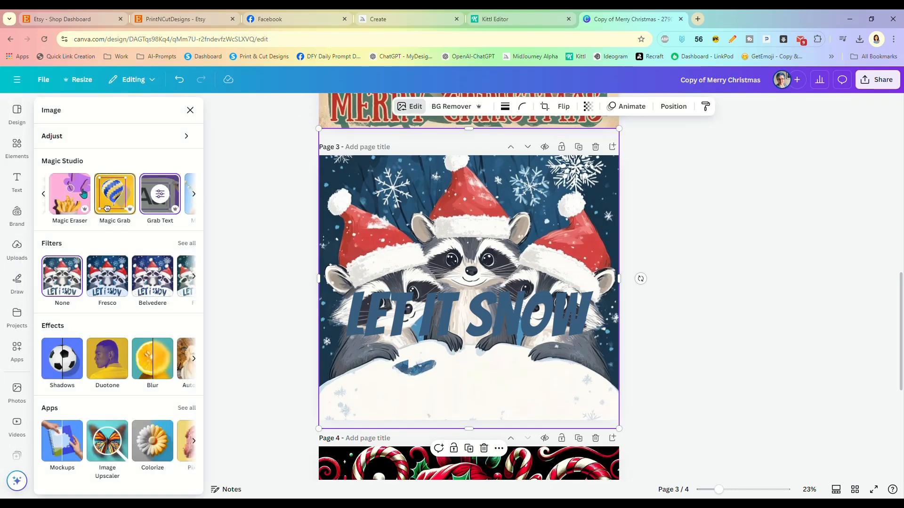
pyautogui.click(75, 188)
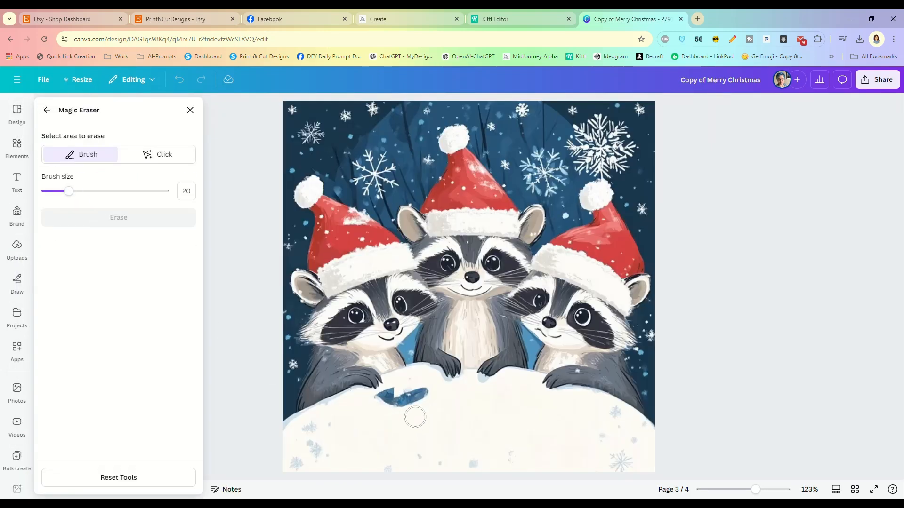
pyautogui.moveTo(381, 404)
pyautogui.mouseDown()
pyautogui.moveTo(427, 395)
pyautogui.moveTo(394, 406)
pyautogui.mouseUp()
pyautogui.click(141, 219)
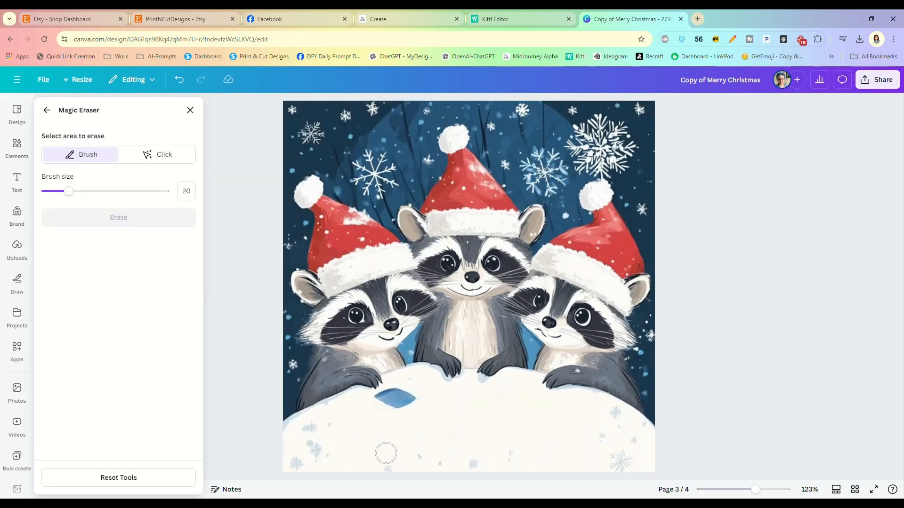
# Step: Erase the leftover blue mark and drag LET IT SNOW down onto the snow bank
pyautogui.moveTo(381, 400); pyautogui.dragTo(409, 400)
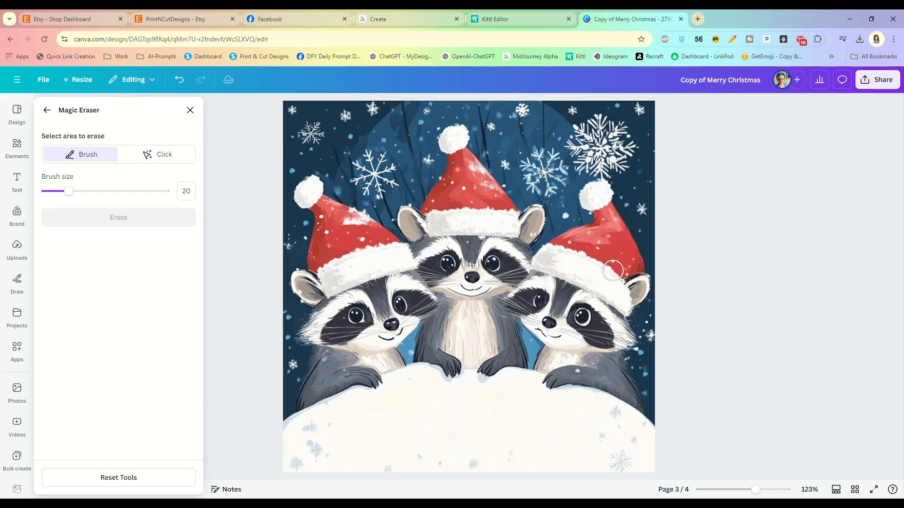
pyautogui.click(190, 109)
pyautogui.moveTo(477, 310); pyautogui.dragTo(479, 384)
# Step: Apply a Curve effect to LET IT SNOW, lowering the Curve slider to 40
pyautogui.click(719, 348)
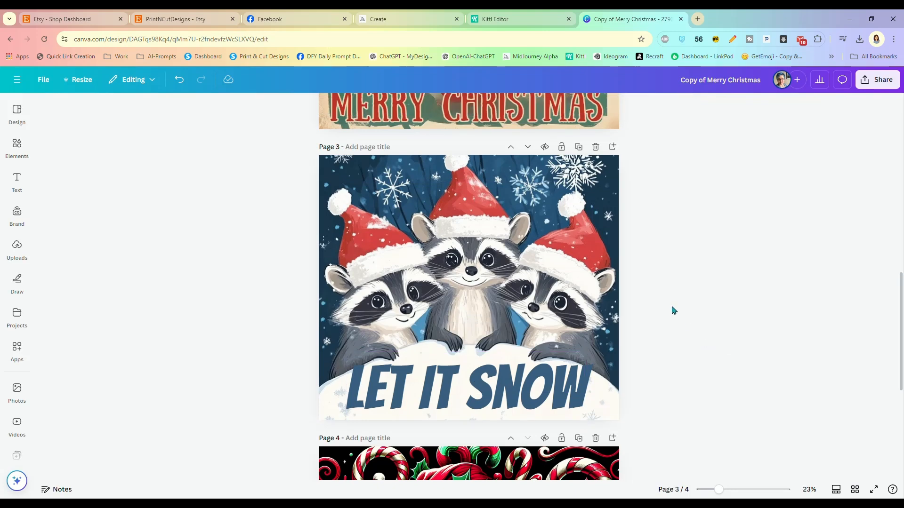
pyautogui.click(564, 386)
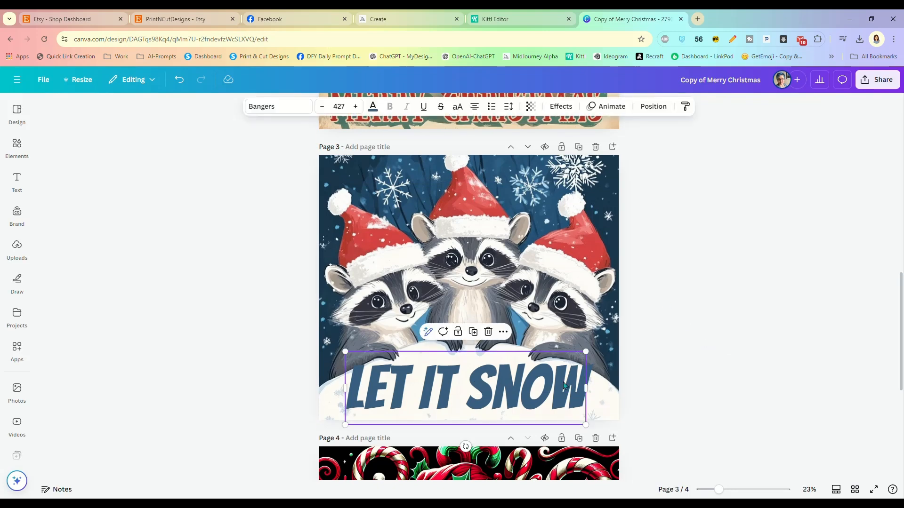
pyautogui.click(554, 107)
pyautogui.click(113, 448)
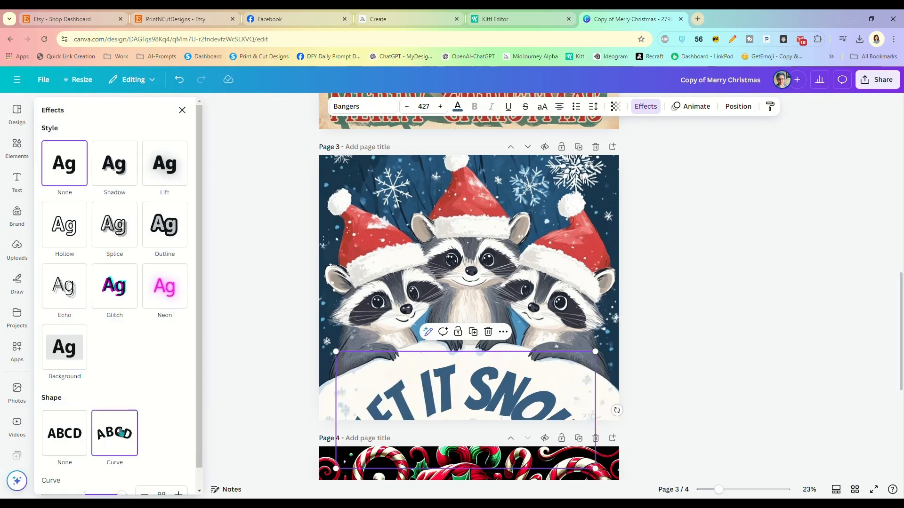
pyautogui.scroll(-1, 171, 405)
pyautogui.moveTo(125, 474); pyautogui.dragTo(100, 474)
# Step: Nudge the curved LET IT SNOW text slightly upward along the snowbank
pyautogui.moveTo(475, 398); pyautogui.dragTo(475, 386)
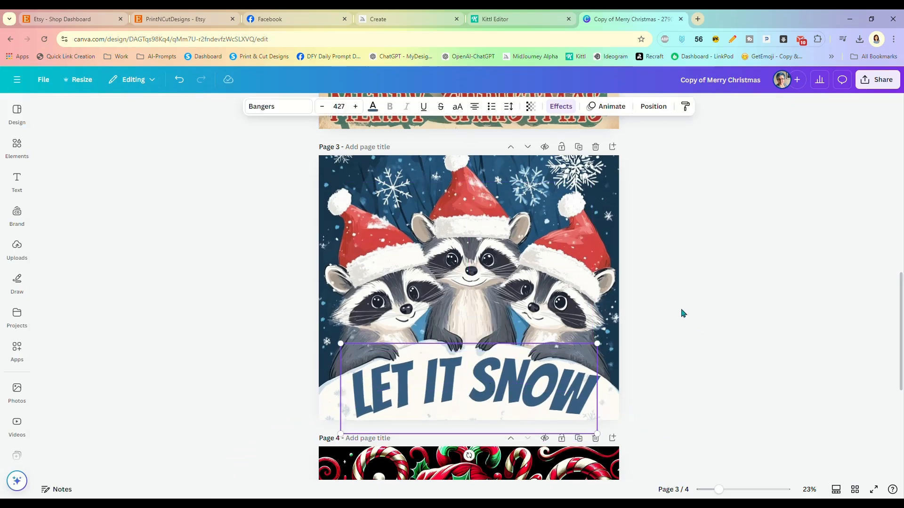
pyautogui.click(664, 335)
pyautogui.scroll(-6, 664, 335)
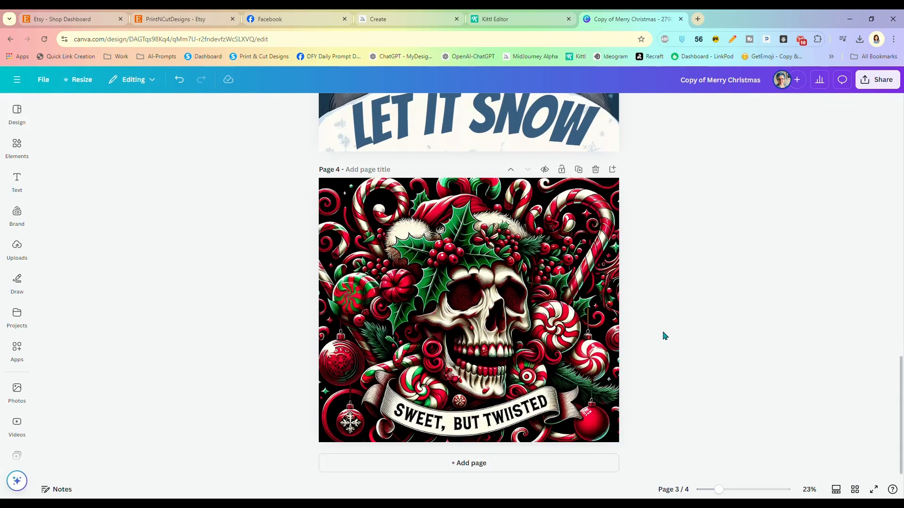
# Step: Use Grab Text on the page 4 skull image to extract the banner lettering as editable text
pyautogui.click(498, 420)
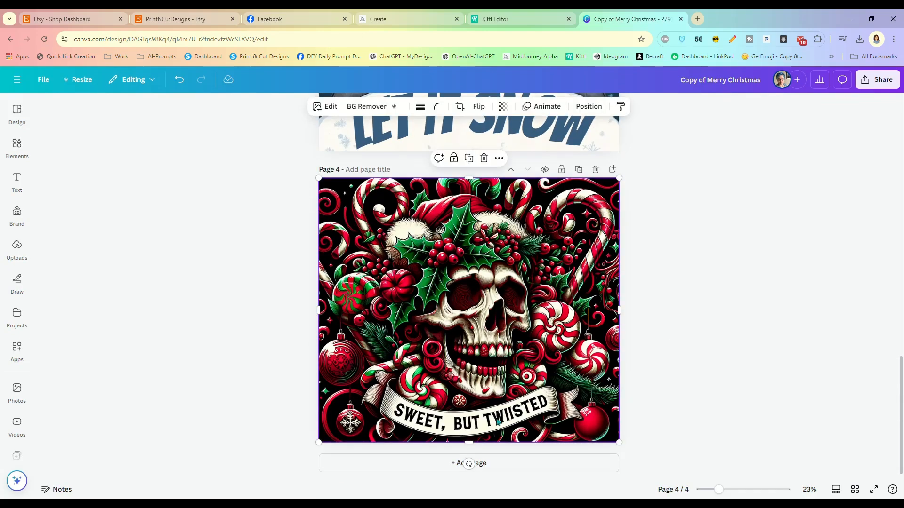
pyautogui.click(332, 108)
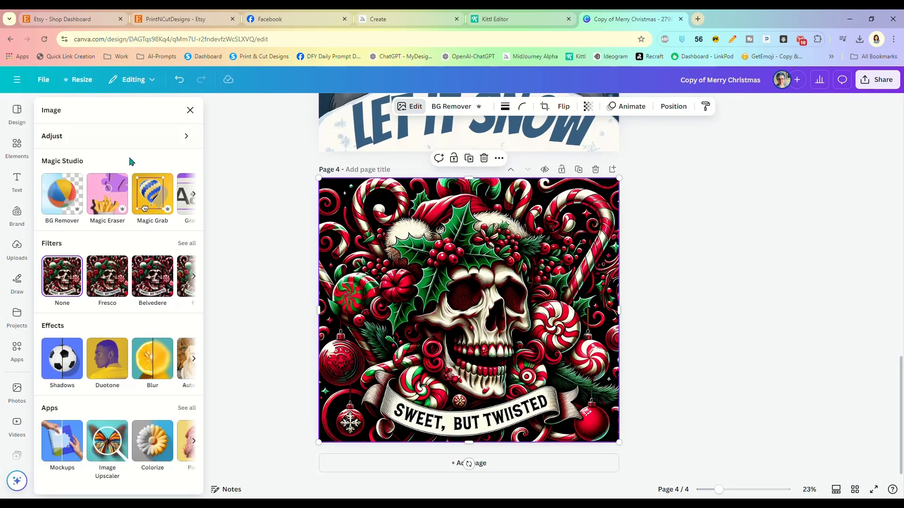
pyautogui.click(194, 194)
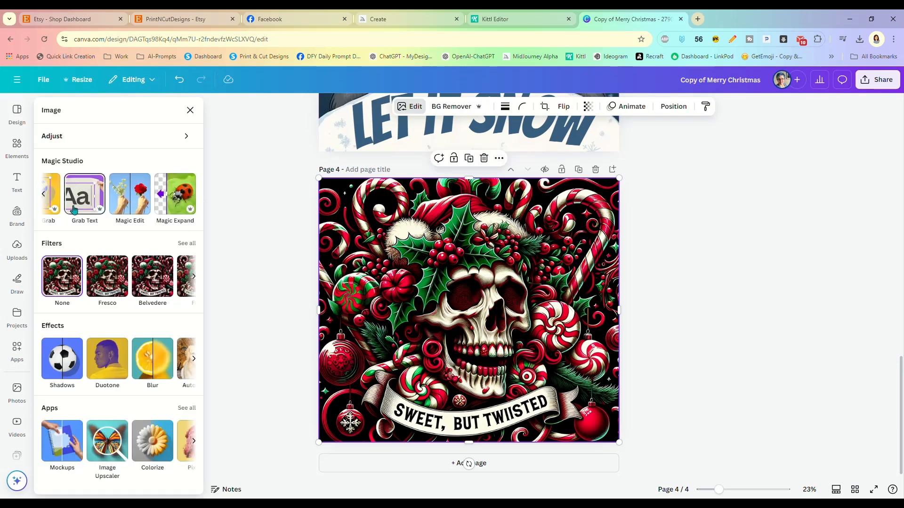
pyautogui.click(73, 209)
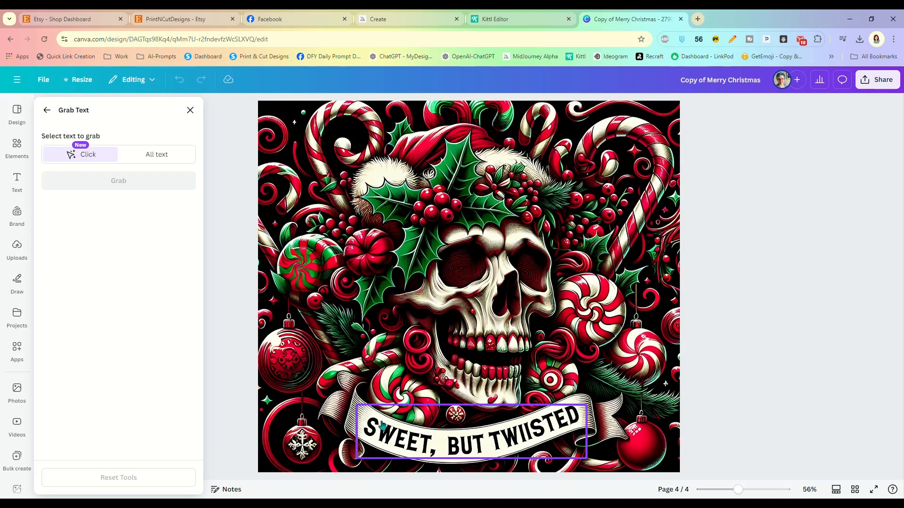
pyautogui.click(393, 438)
pyautogui.click(136, 182)
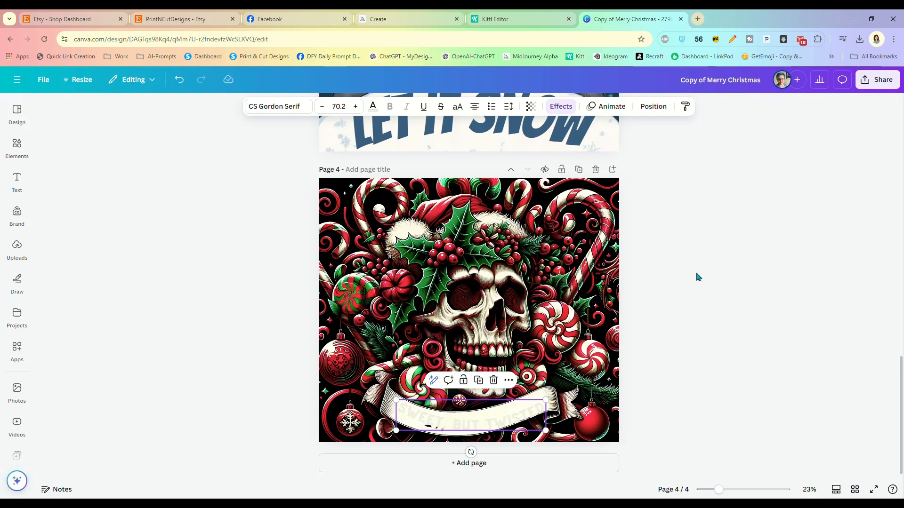
# Step: Position the extracted curved text on the banner and retype it as 'SWEET, BUT TWISTED'
pyautogui.moveTo(467, 430); pyautogui.dragTo(461, 429)
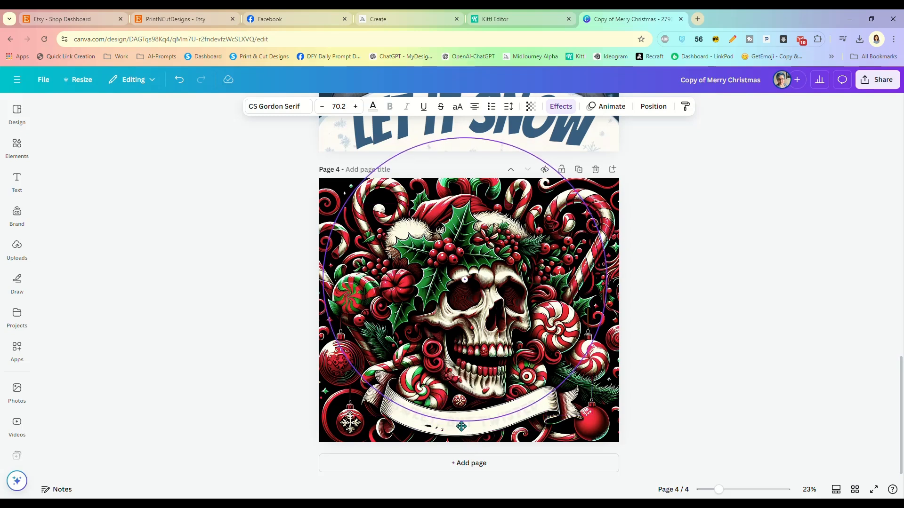
pyautogui.moveTo(461, 426); pyautogui.dragTo(463, 427)
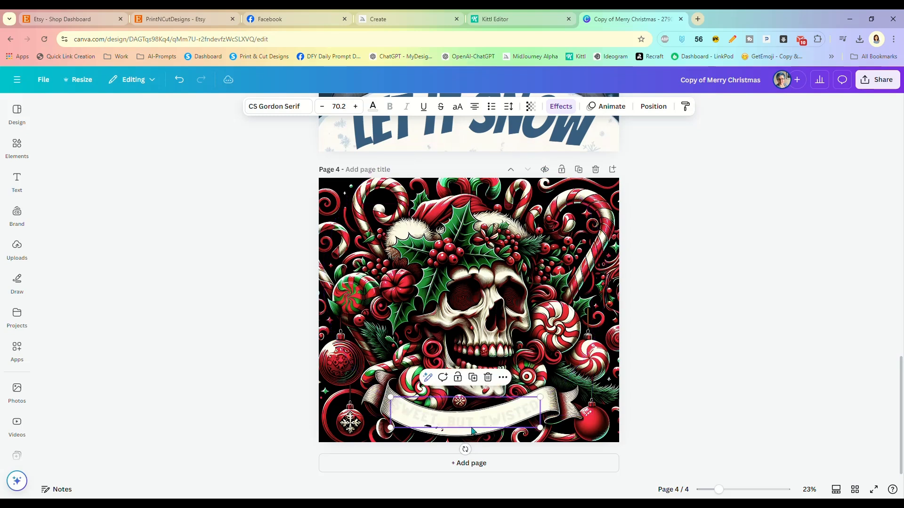
pyautogui.doubleClick(471, 427)
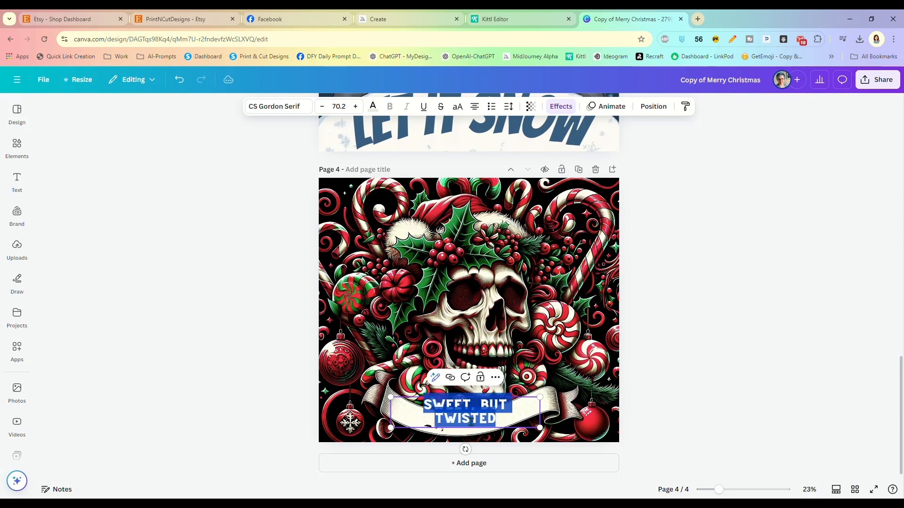
pyautogui.write('SWEET,')
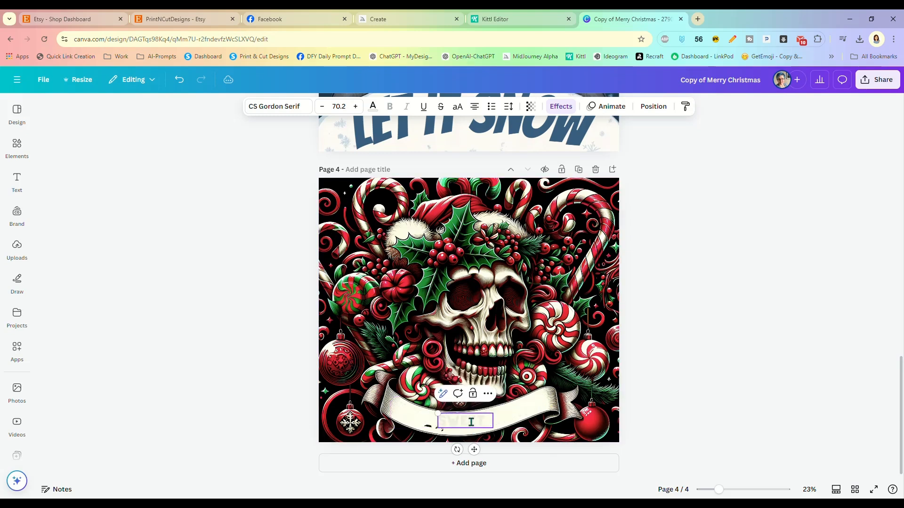
pyautogui.write(' BUT TWISTED')
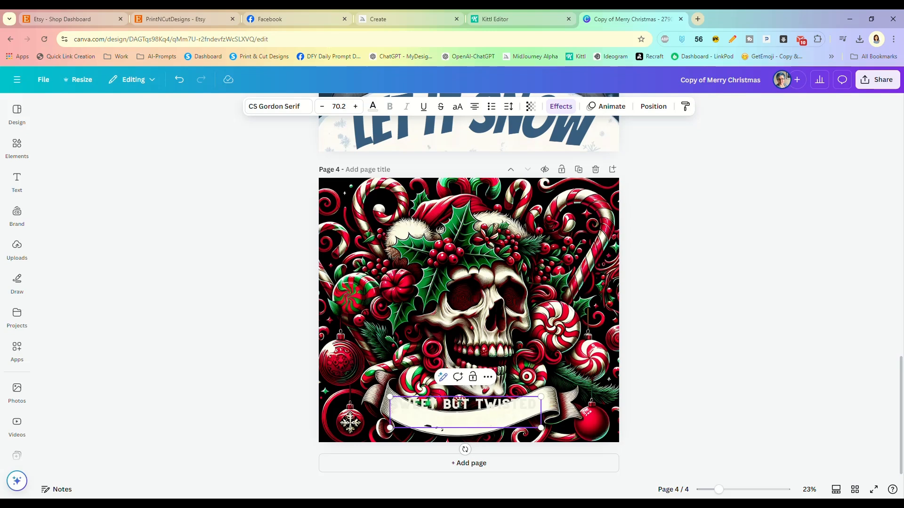
pyautogui.click(490, 424)
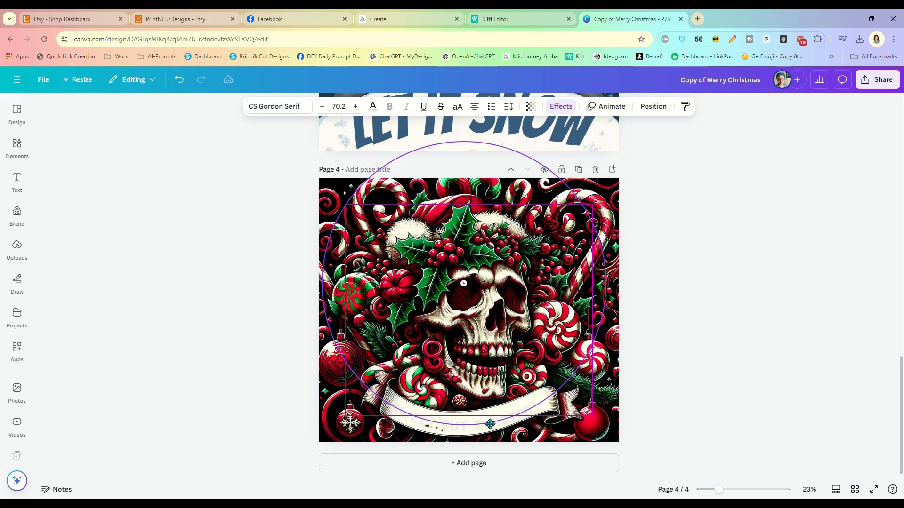
# Step: Deepen the banner text's curve from -19 to -23
pyautogui.click(561, 106)
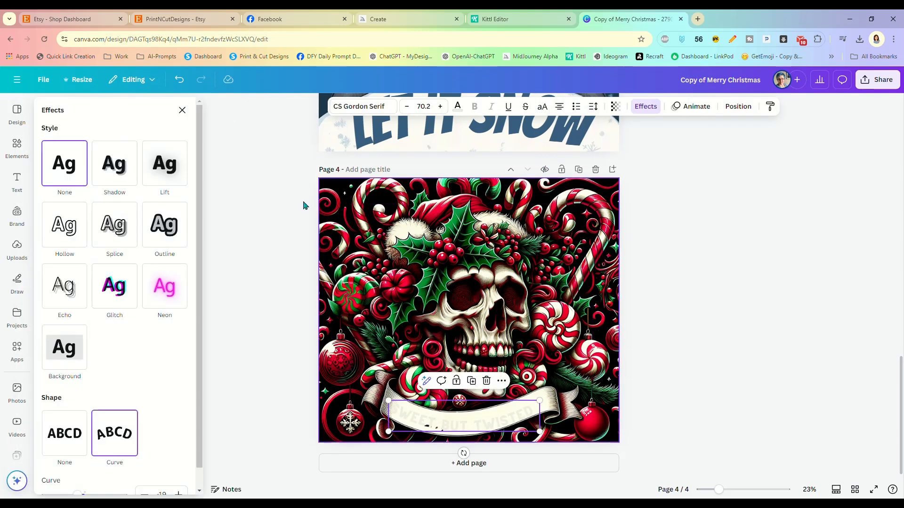
pyautogui.scroll(-1, 115, 444)
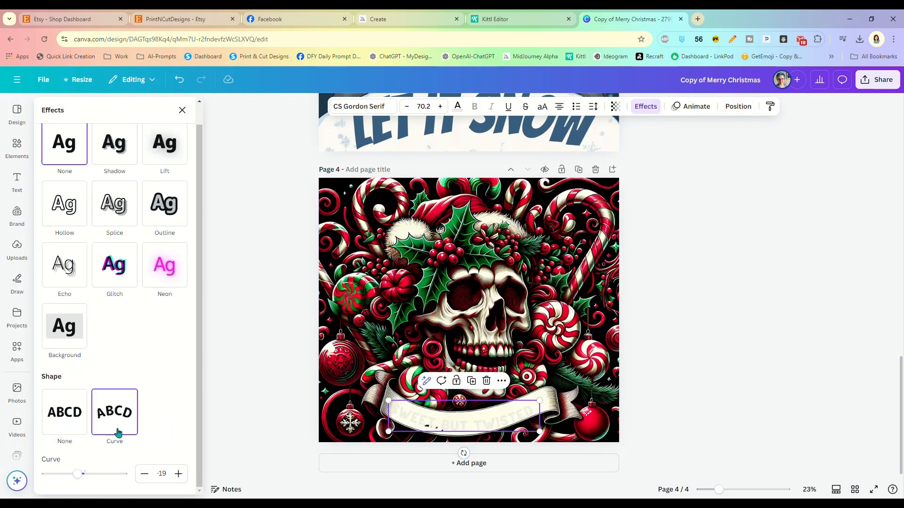
pyautogui.moveTo(78, 474); pyautogui.dragTo(76, 474)
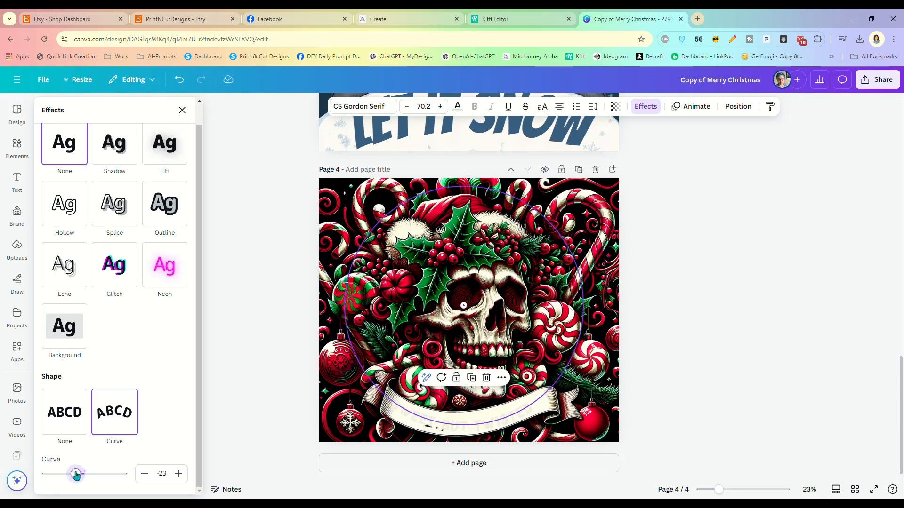
pyautogui.moveTo(76, 474); pyautogui.dragTo(76, 475)
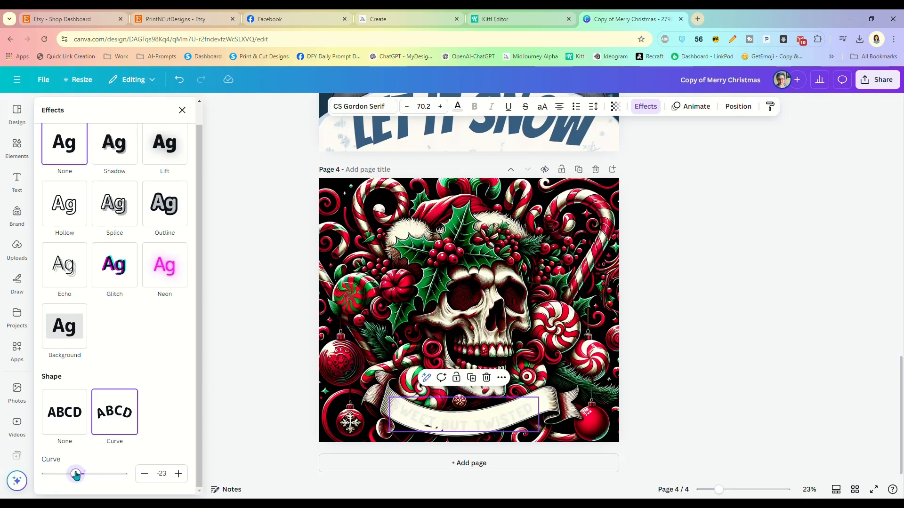
# Step: Make the SWEET, BUT TWISTED text black
pyautogui.click(457, 108)
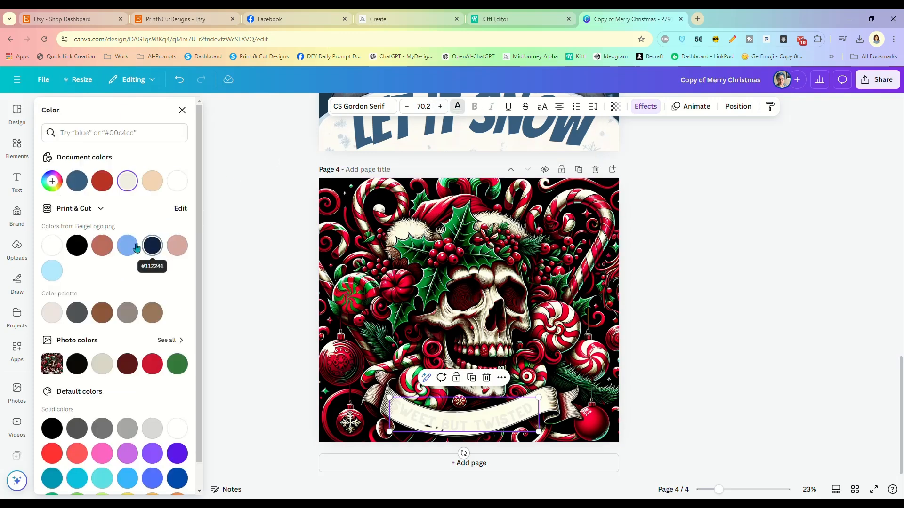
pyautogui.click(77, 245)
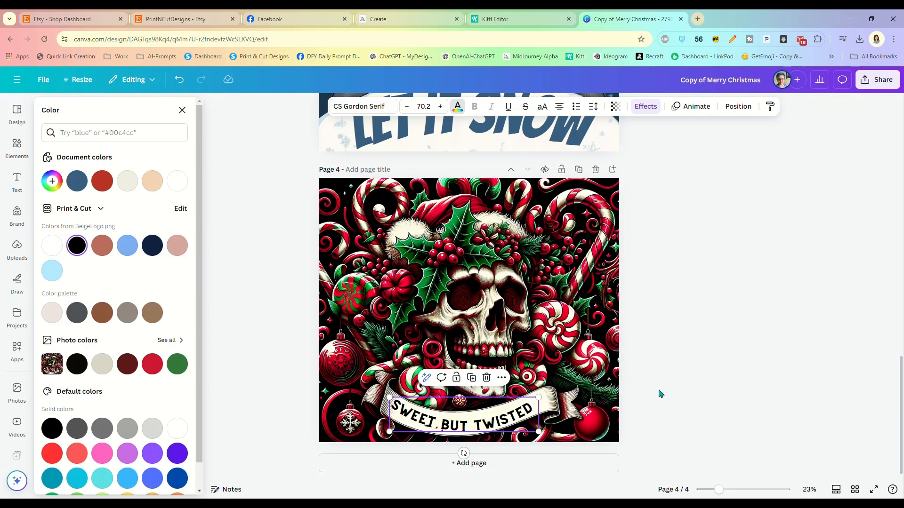
pyautogui.press('Escape')
# Step: Tilt the banner text about -2° to follow the banner and review its Curve setting
pyautogui.moveTo(465, 454); pyautogui.dragTo(465, 452)
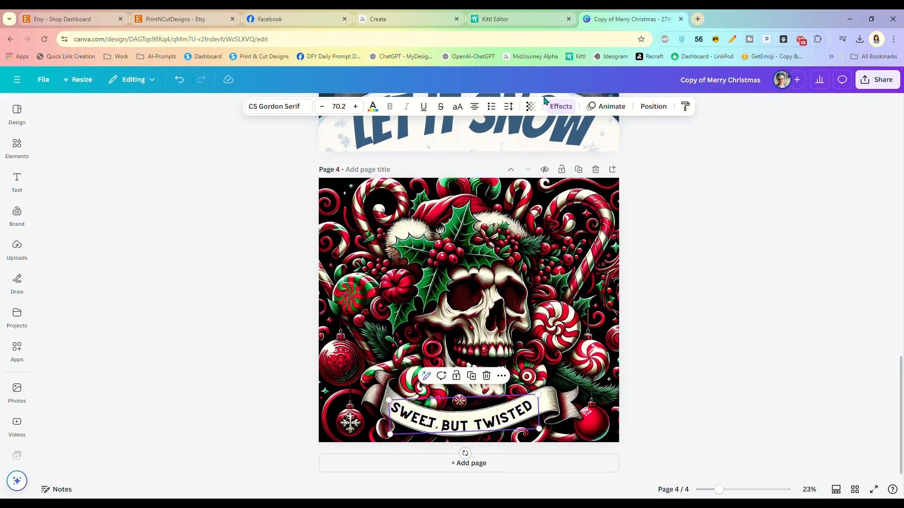
pyautogui.click(561, 106)
pyautogui.scroll(-1, 131, 387)
pyautogui.scroll(1, 139, 386)
pyautogui.scroll(-1, 138, 383)
pyautogui.click(260, 368)
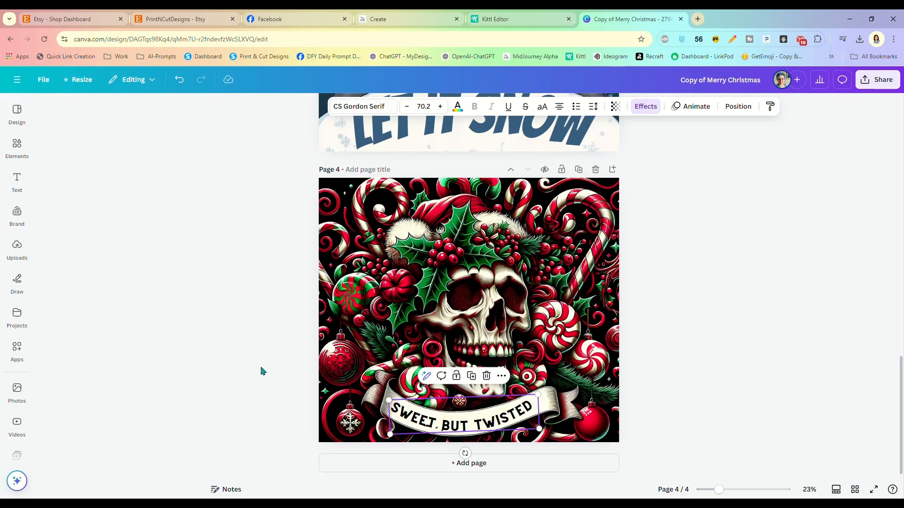
pyautogui.click(669, 356)
# Step: Move the text off the banner and Magic Erase the original banner lettering
pyautogui.moveTo(486, 428); pyautogui.dragTo(492, 375)
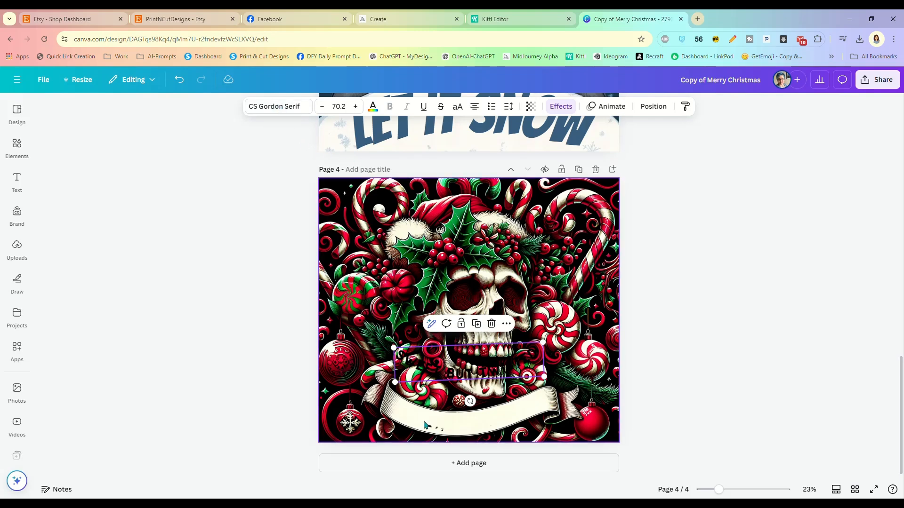
pyautogui.click(426, 426)
pyautogui.click(325, 107)
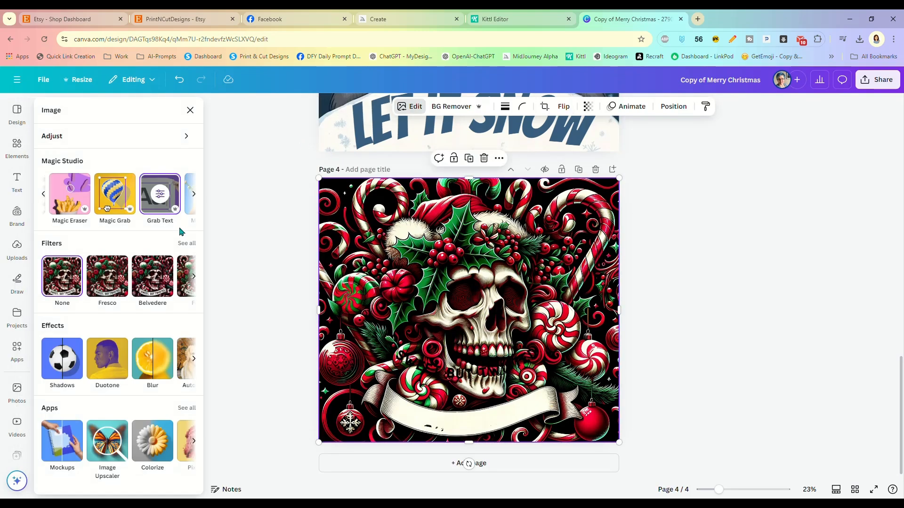
pyautogui.click(64, 195)
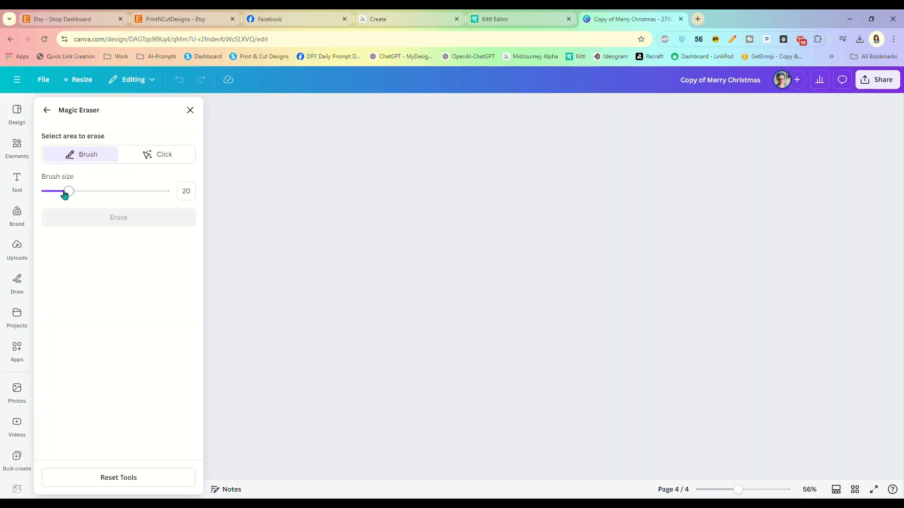
pyautogui.moveTo(411, 445); pyautogui.dragTo(435, 450)
pyautogui.click(122, 225)
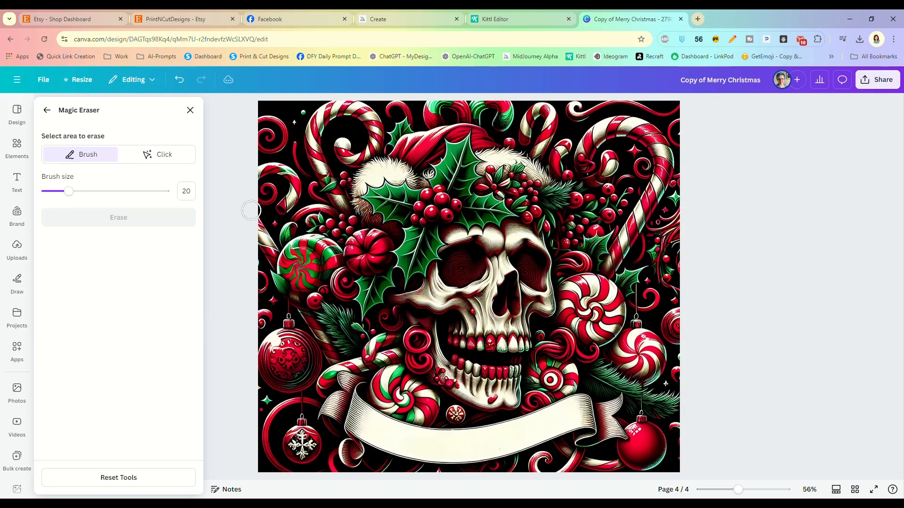
# Step: Place the curved SWEET BUT TWISTED text back on the cleaned banner
pyautogui.click(190, 111)
pyautogui.moveTo(480, 382); pyautogui.dragTo(481, 428)
pyautogui.click(658, 394)
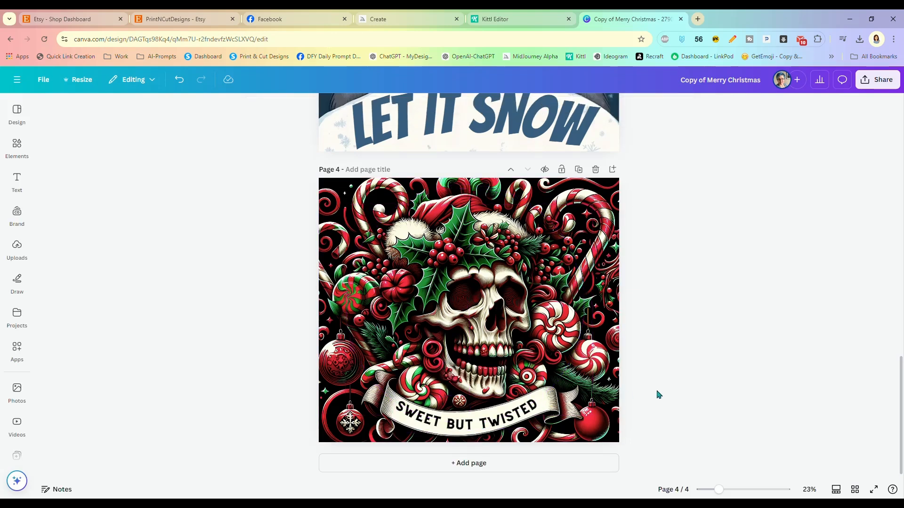
# Step: Switch the banner text's shape between None and Curve and readjust the curve amount
pyautogui.click(507, 420)
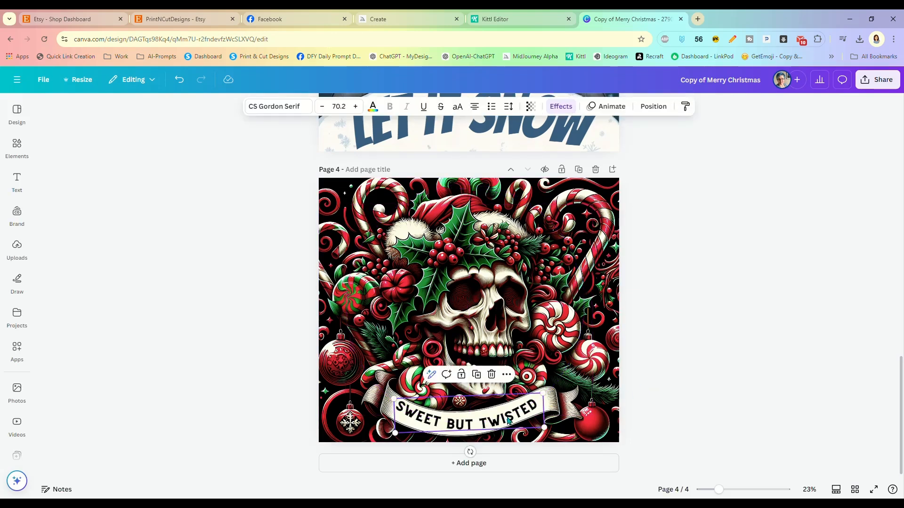
pyautogui.click(559, 106)
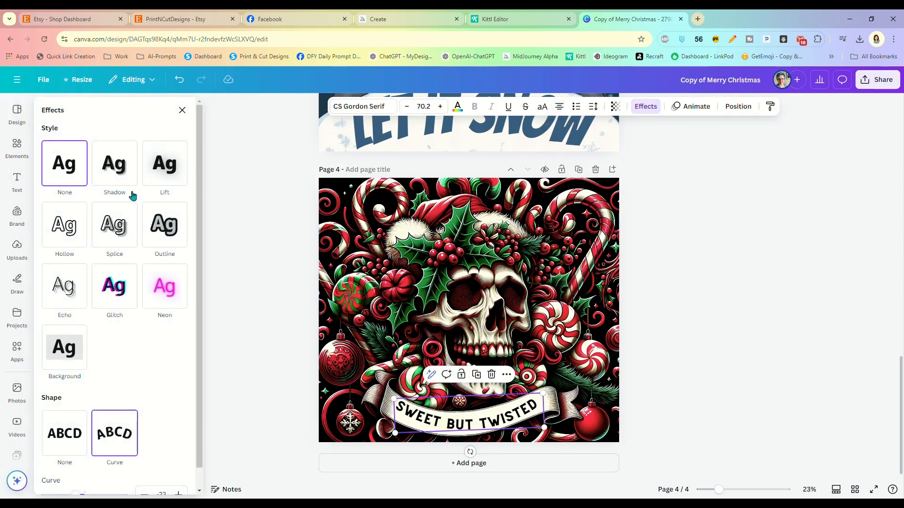
pyautogui.scroll(-1, 84, 426)
pyautogui.click(67, 414)
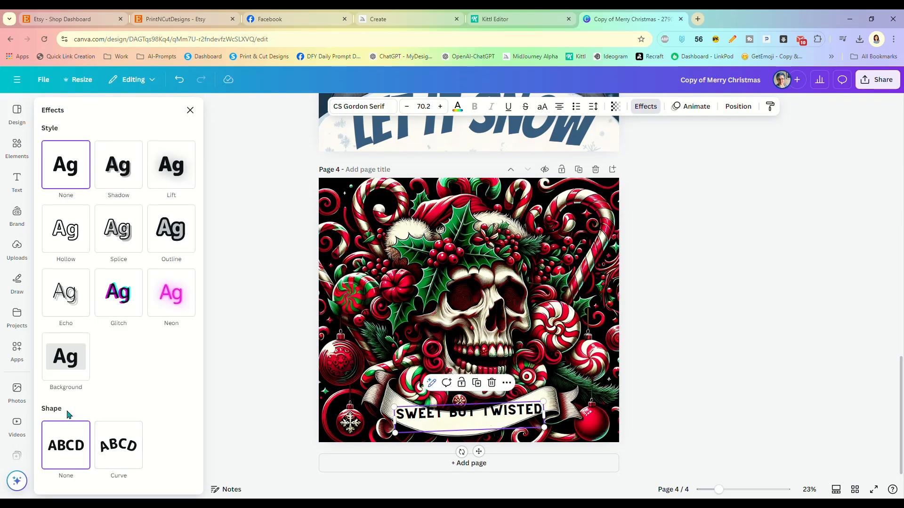
pyautogui.click(119, 445)
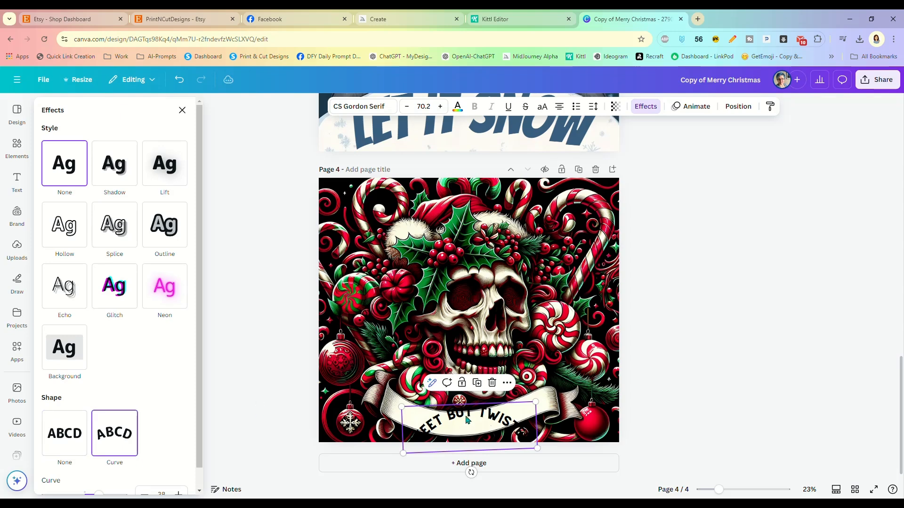
pyautogui.scroll(-1, 165, 443)
pyautogui.moveTo(97, 474); pyautogui.dragTo(81, 475)
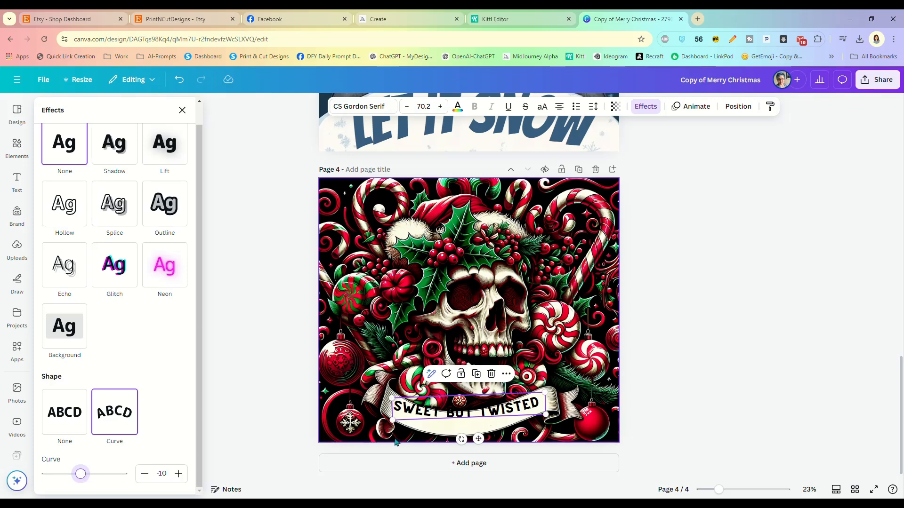
# Step: Select all the banner text and delete it, leaving the banner blank
pyautogui.click(404, 415)
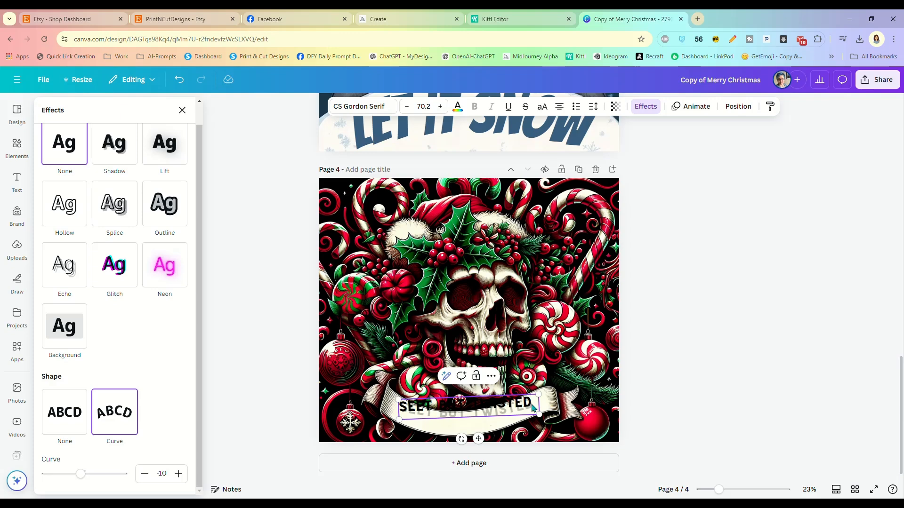
pyautogui.hotkey('ctrl', 'a')
pyautogui.press('Delete')
pyautogui.click(646, 360)
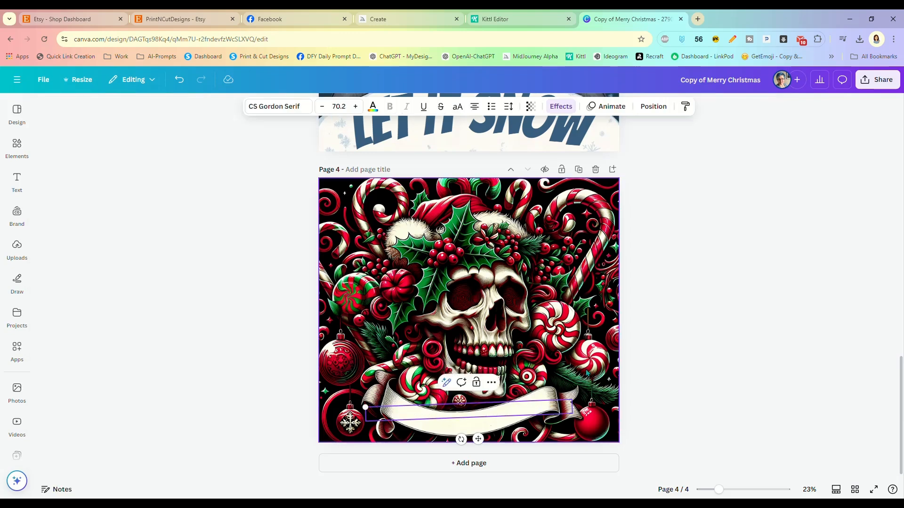
pyautogui.click(628, 400)
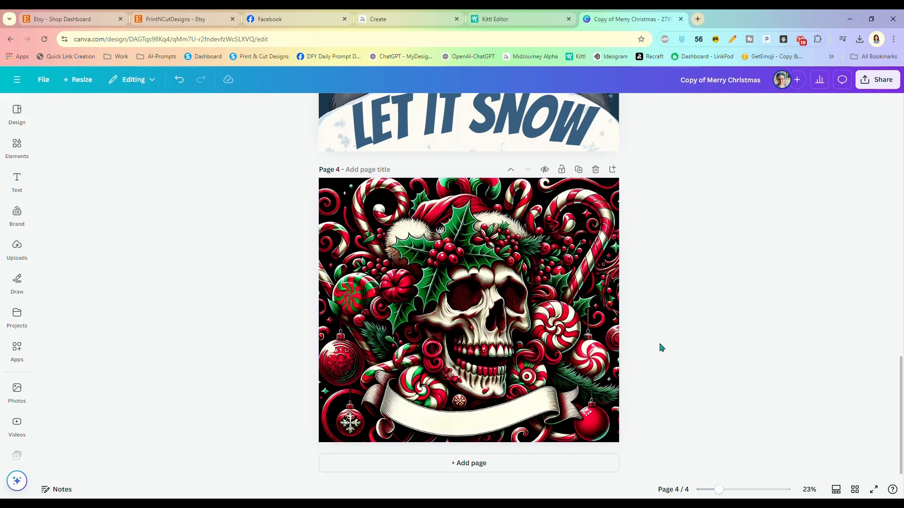
pyautogui.scroll(2, 645, 342)
pyautogui.scroll(12, 645, 343)
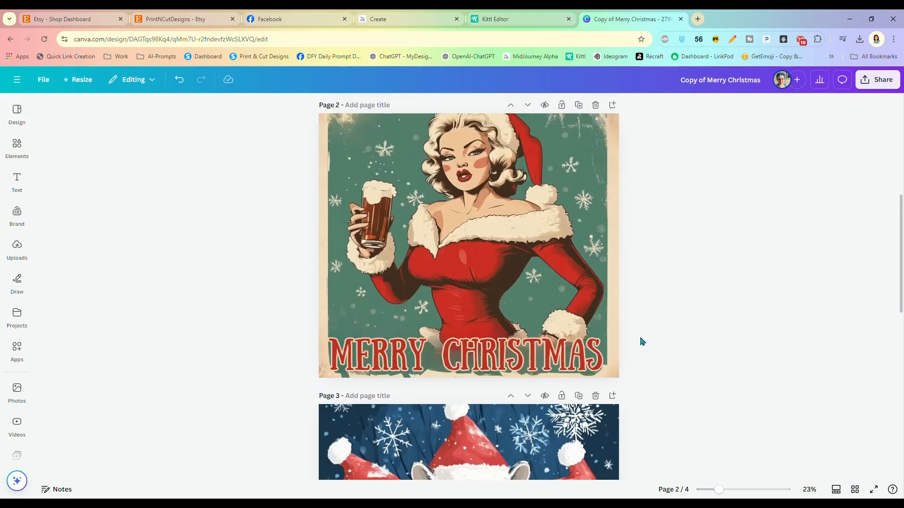
pyautogui.scroll(5, 642, 342)
pyautogui.scroll(-3, 639, 340)
pyautogui.scroll(4, 638, 339)
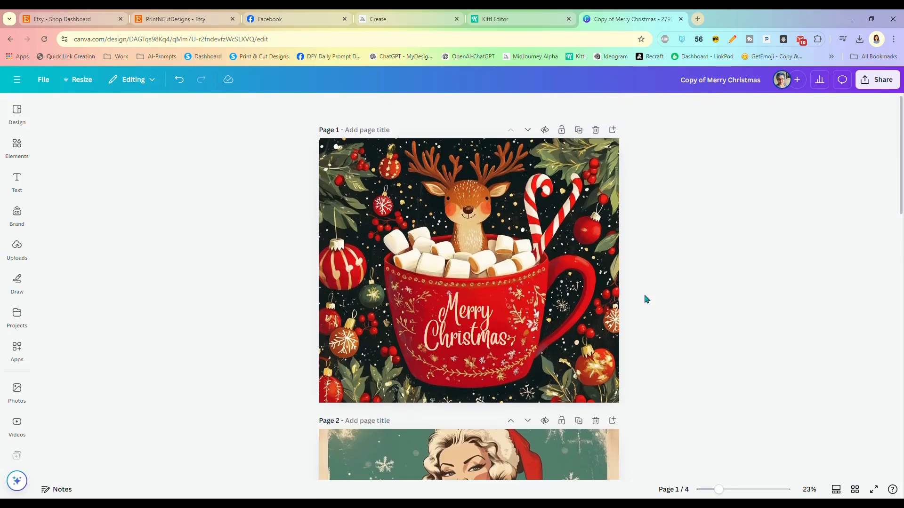
pyautogui.scroll(-1, 644, 298)
pyautogui.scroll(-6, 644, 299)
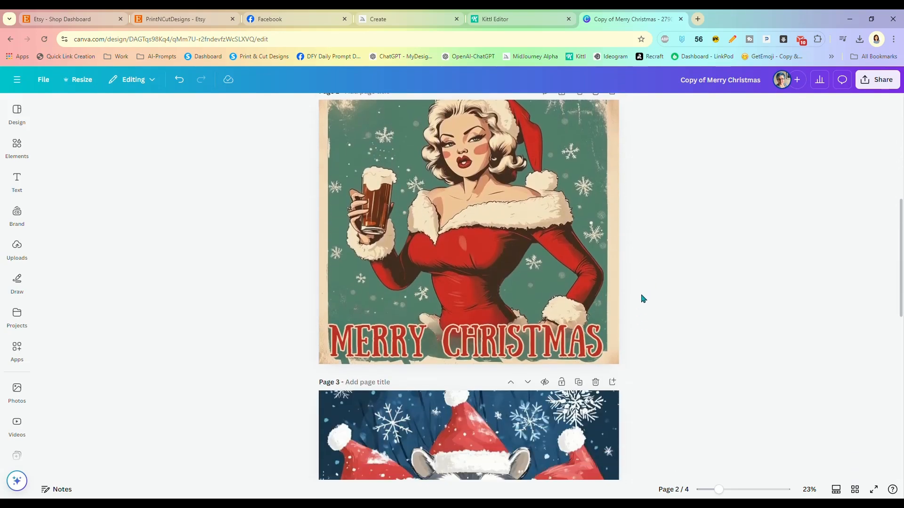
pyautogui.scroll(-2, 639, 298)
pyautogui.scroll(-3, 639, 298)
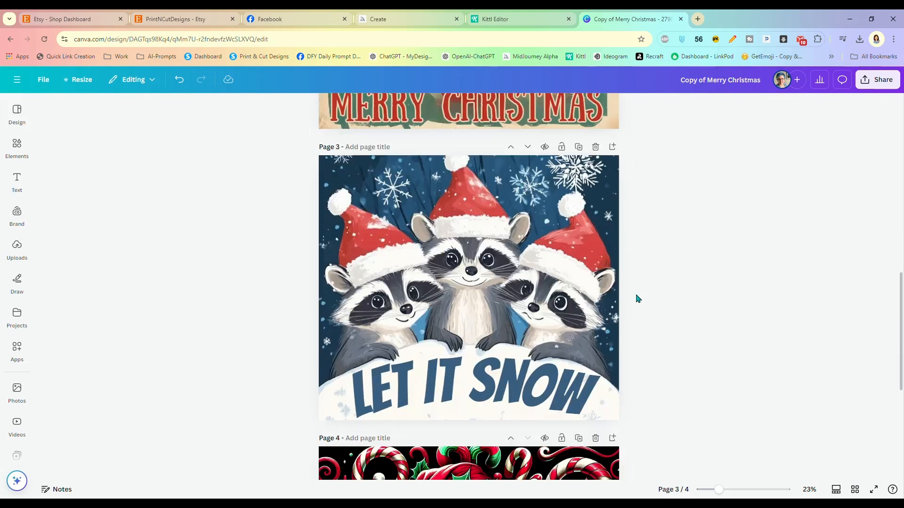
pyautogui.scroll(-5, 638, 298)
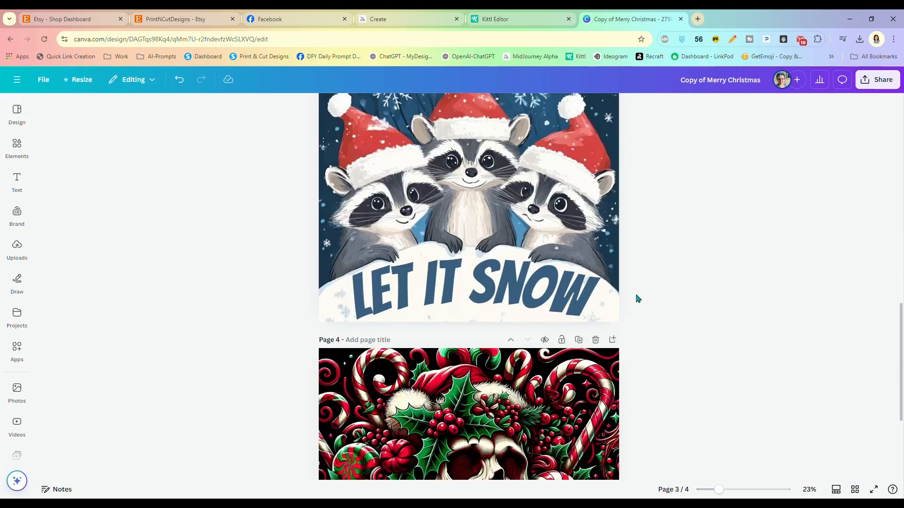
pyautogui.scroll(-1, 631, 315)
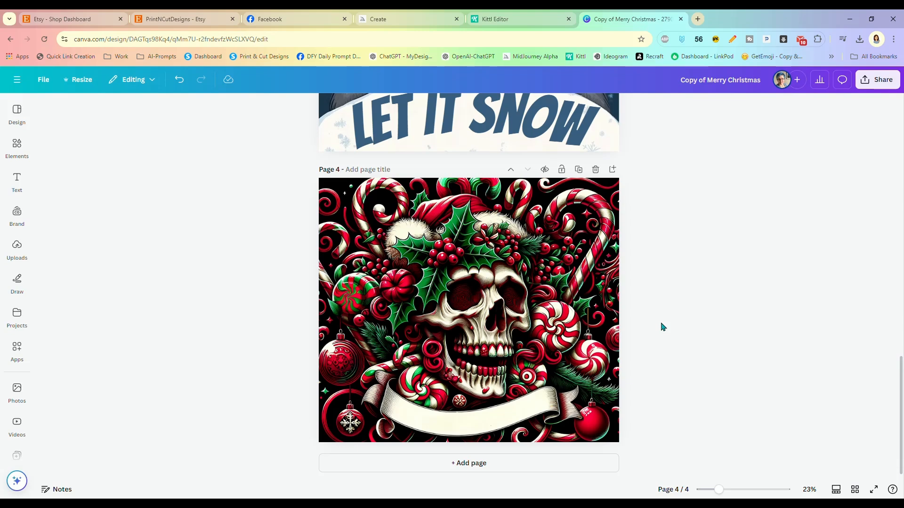
pyautogui.scroll(2, 656, 311)
pyautogui.scroll(3, 630, 295)
pyautogui.scroll(8, 638, 292)
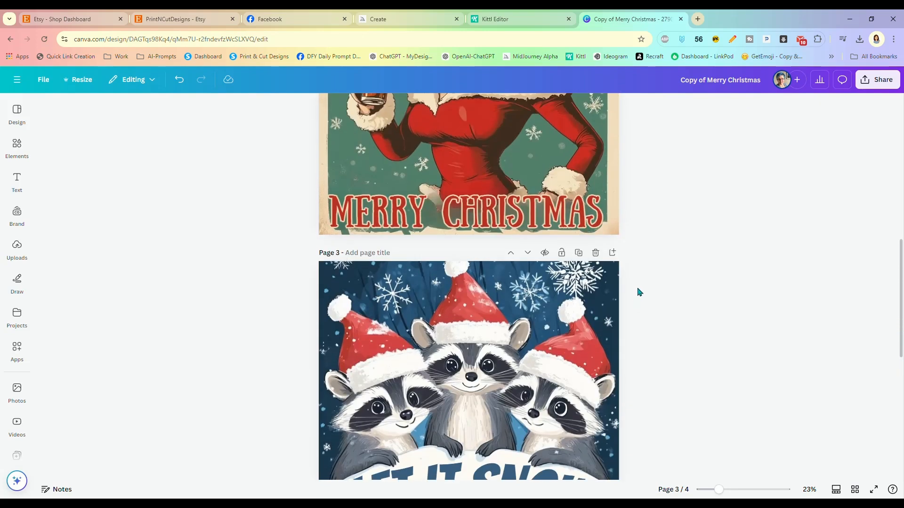
pyautogui.scroll(3, 638, 292)
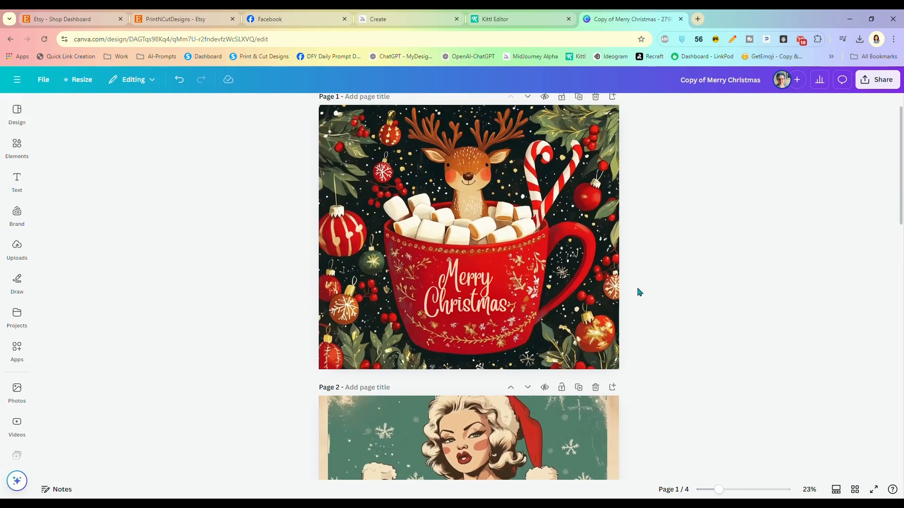
pyautogui.scroll(-9, 639, 292)
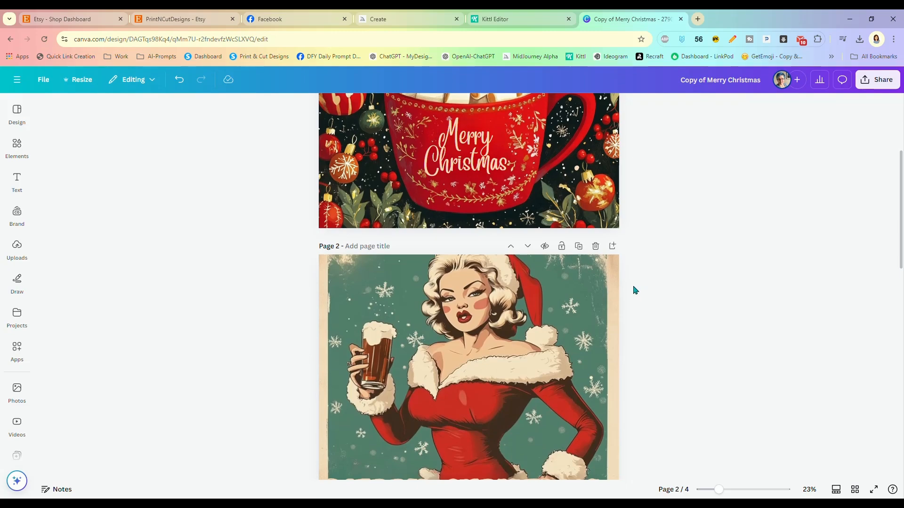
pyautogui.scroll(-8, 636, 290)
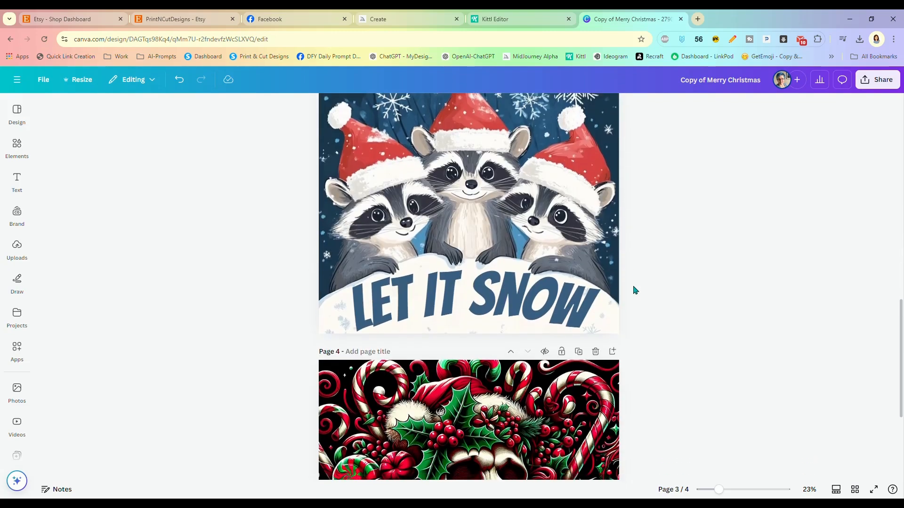